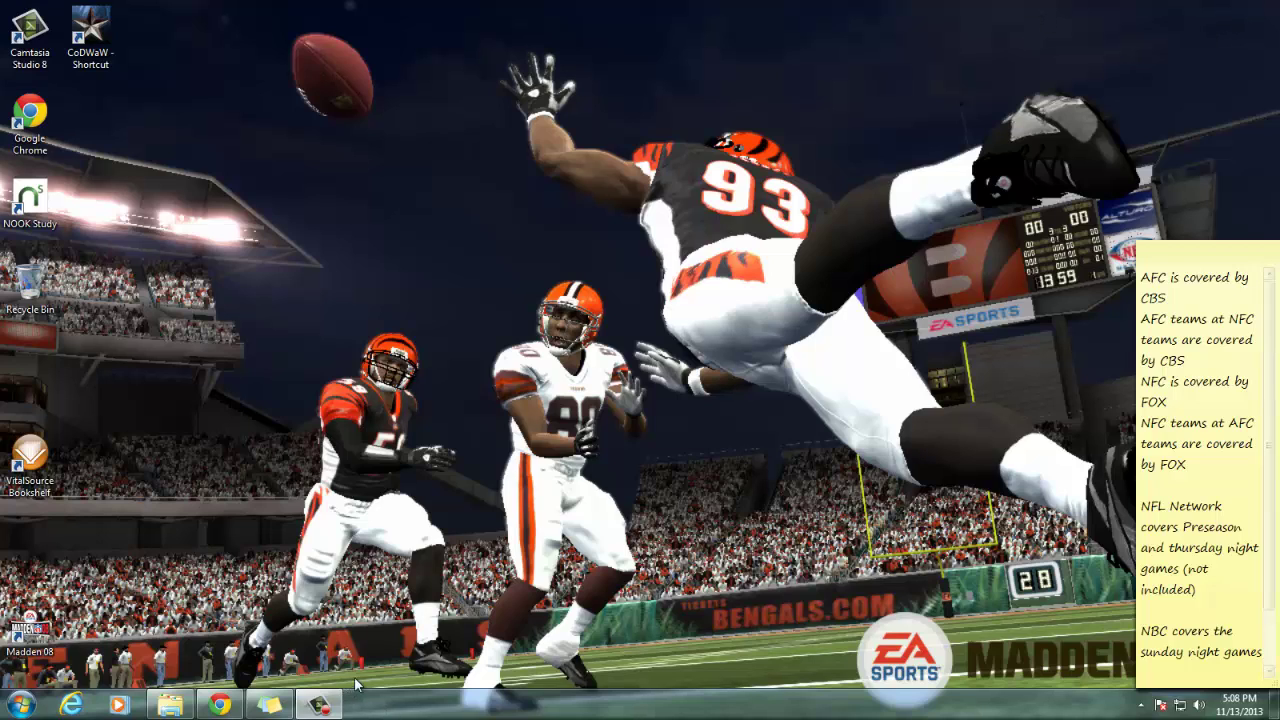
Restore the Chrome window showing the footballidiot.com 2013 Nike Uniforms thread
{"action": "left_click", "coordinate": [219, 705]}
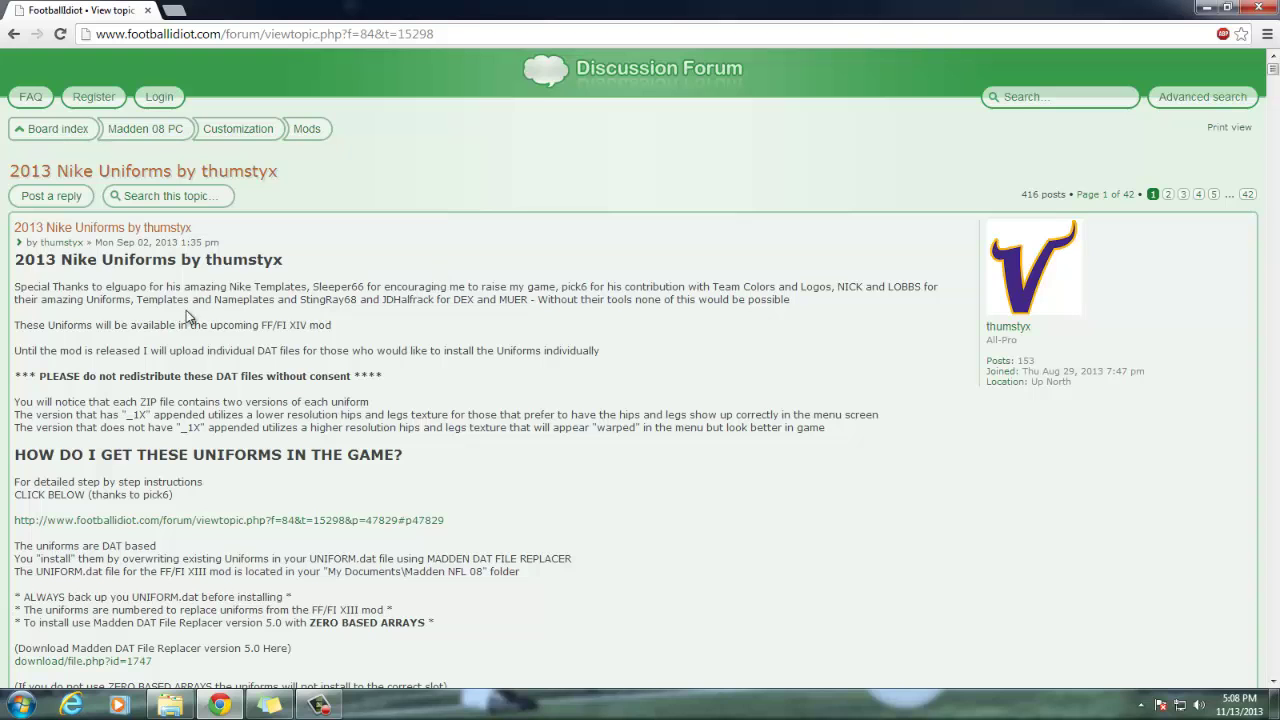
Highlight the 'Download Madden DAT File Replacer' line in the post, then switch to the Explorer window
{"action": "scroll", "coordinate": [205, 322], "scroll_direction": "down", "scroll_amount": 3}
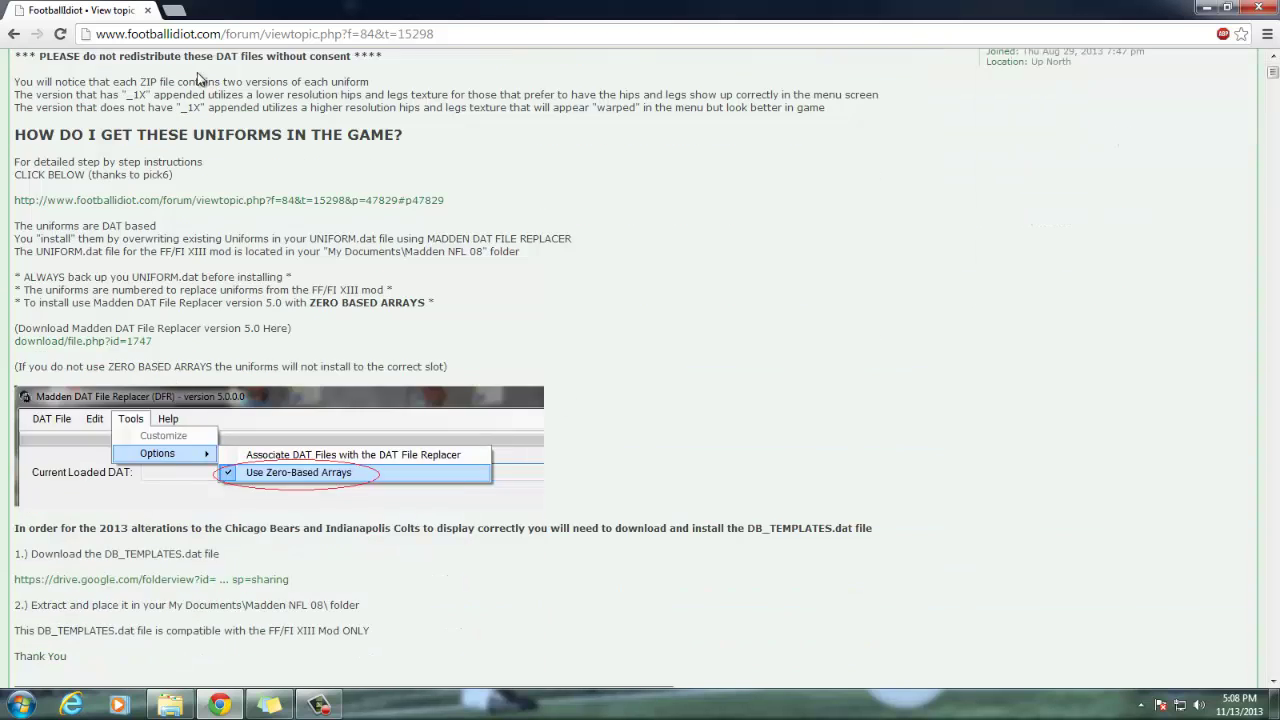
{"action": "left_click", "coordinate": [204, 34]}
{"action": "scroll", "coordinate": [240, 106], "scroll_direction": "up", "scroll_amount": 3}
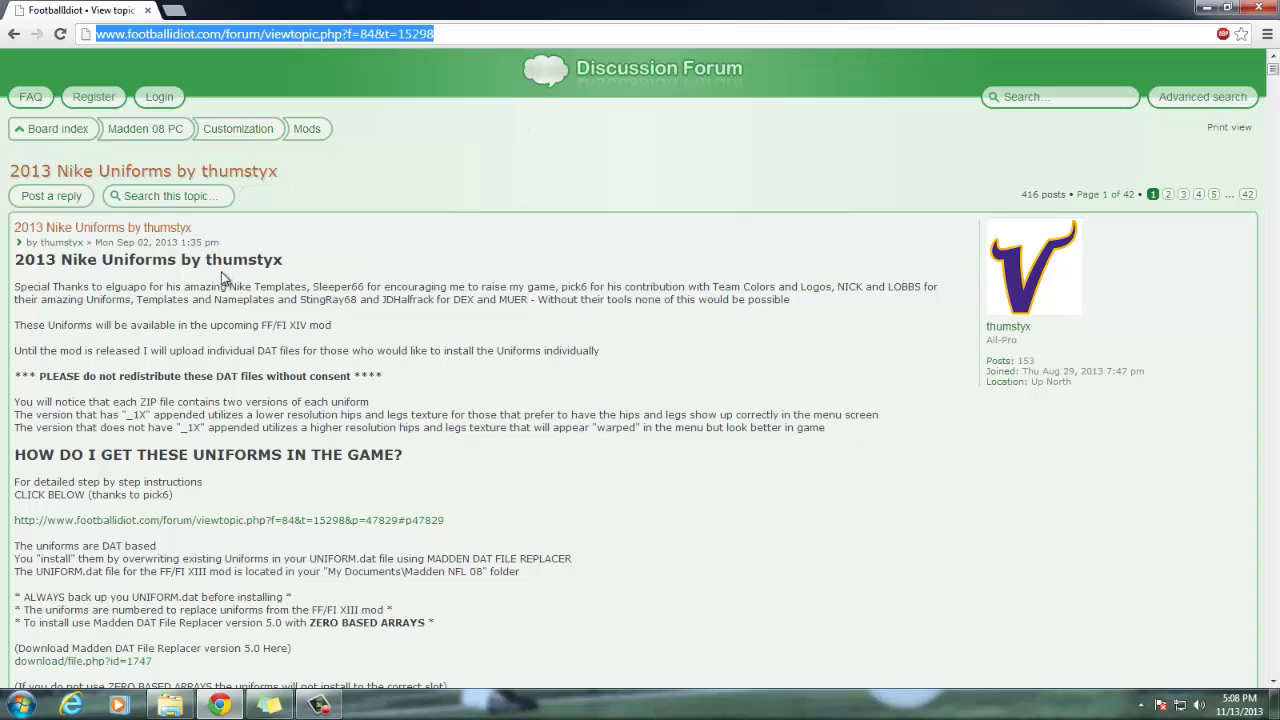
{"action": "scroll", "coordinate": [221, 271], "scroll_direction": "down", "scroll_amount": 2}
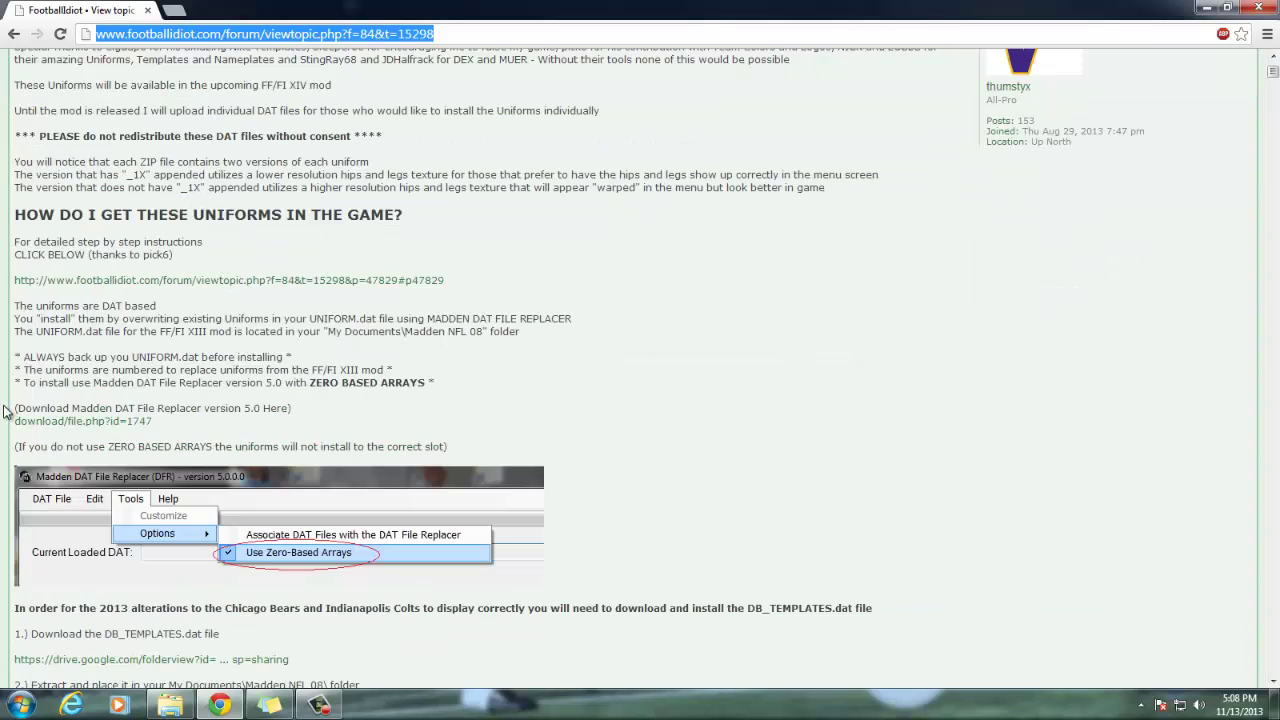
{"action": "left_click_drag", "start_coordinate": [12, 410], "coordinate": [291, 410]}
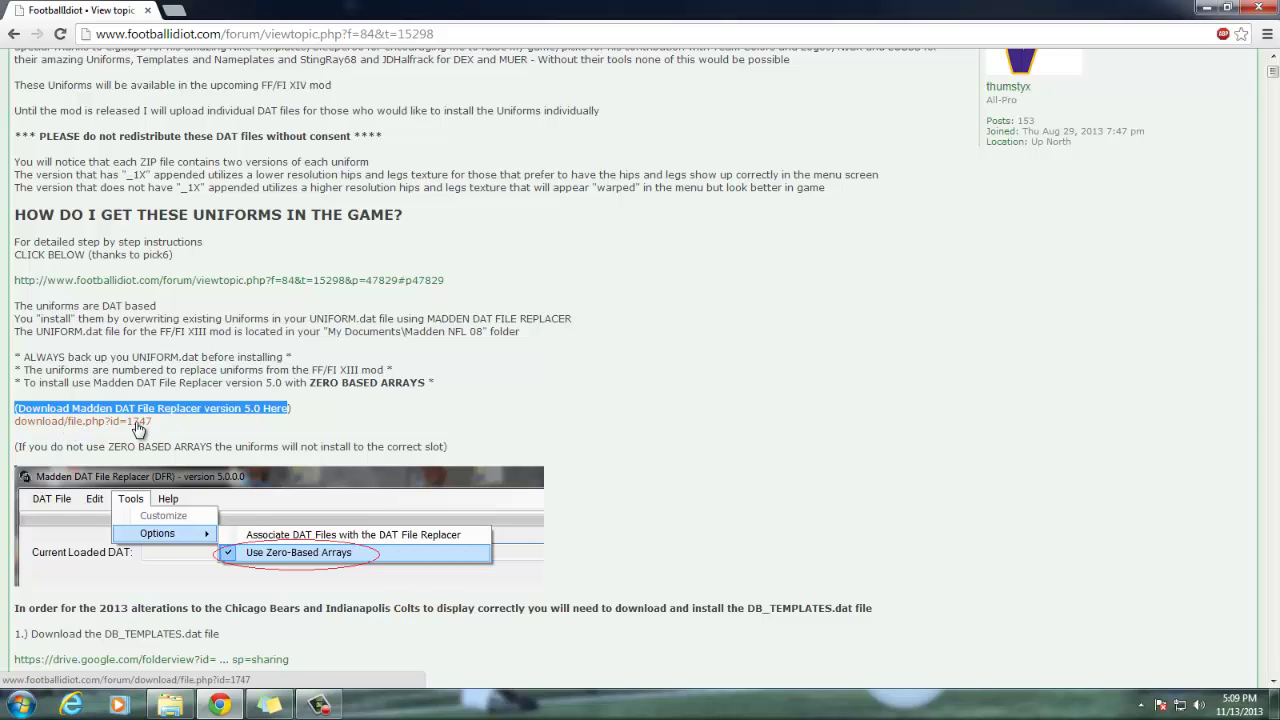
{"action": "left_click", "coordinate": [170, 705]}
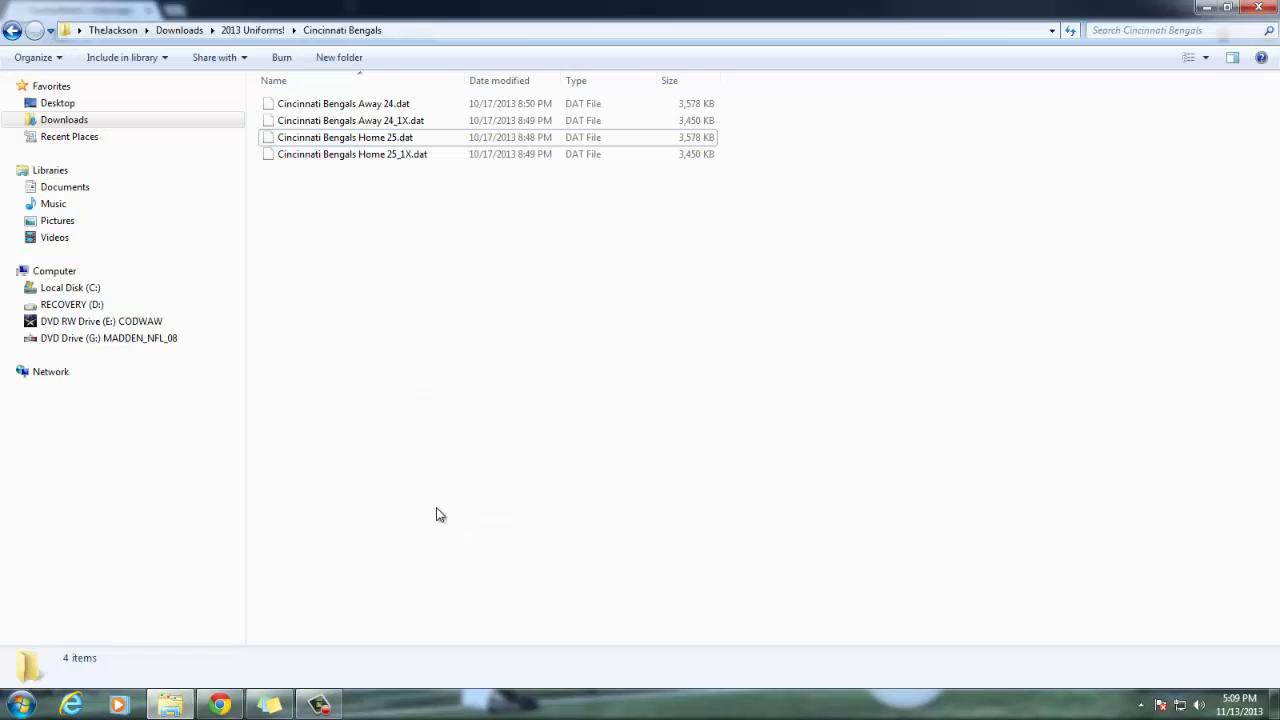
Extract the DAT File Replacer zip in Downloads into its own folder, then minimize Explorer
{"action": "left_click", "coordinate": [45, 120]}
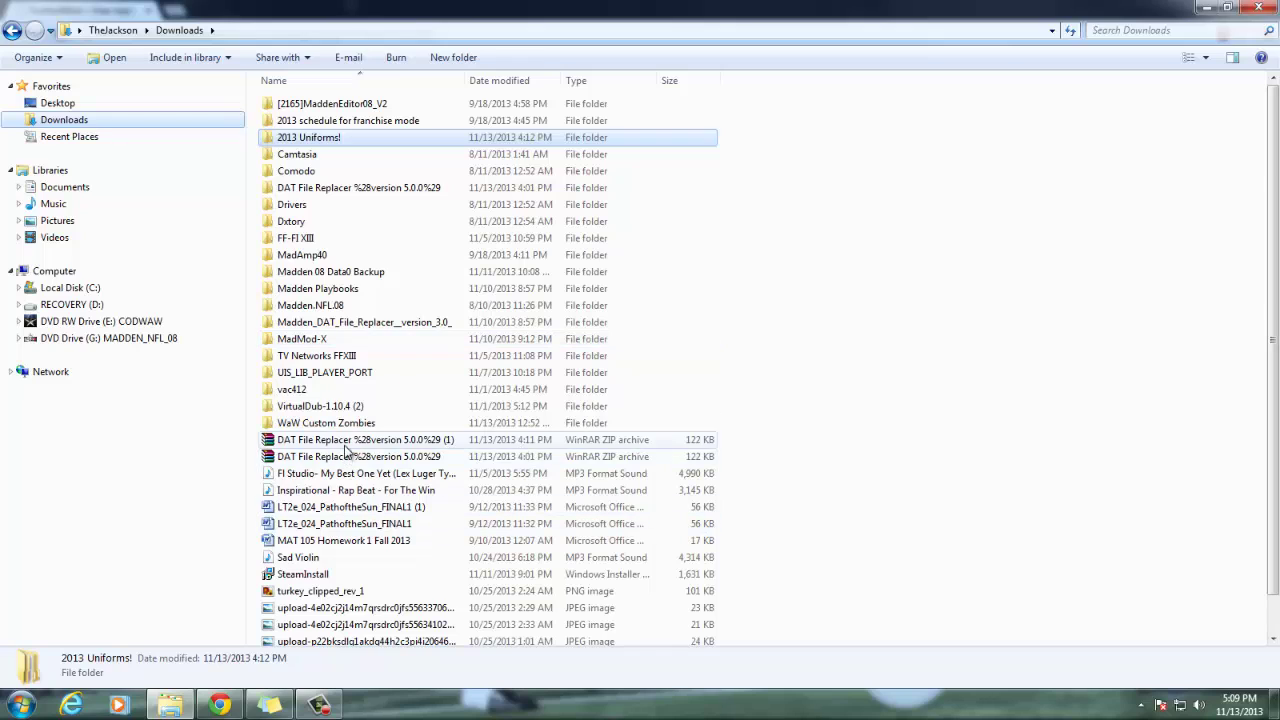
{"action": "left_click", "coordinate": [346, 446]}
{"action": "right_click", "coordinate": [346, 446]}
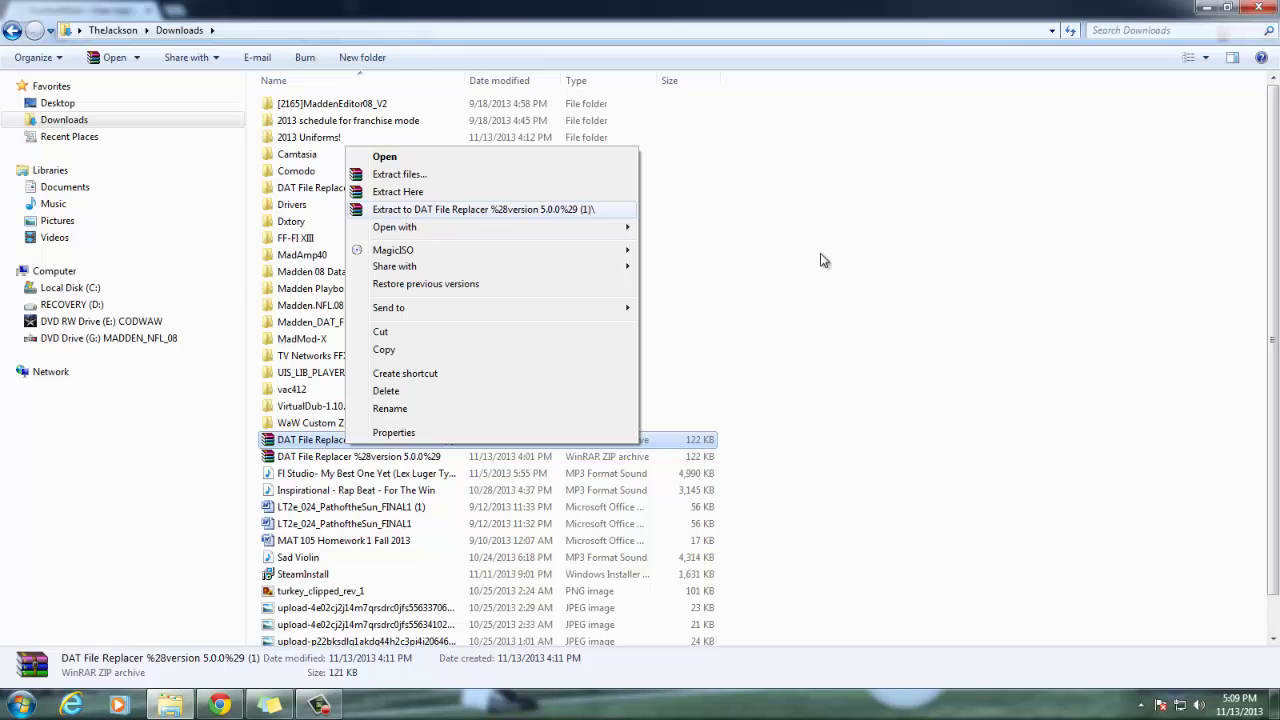
{"action": "left_click", "coordinate": [400, 210]}
{"action": "left_click", "coordinate": [1208, 8]}
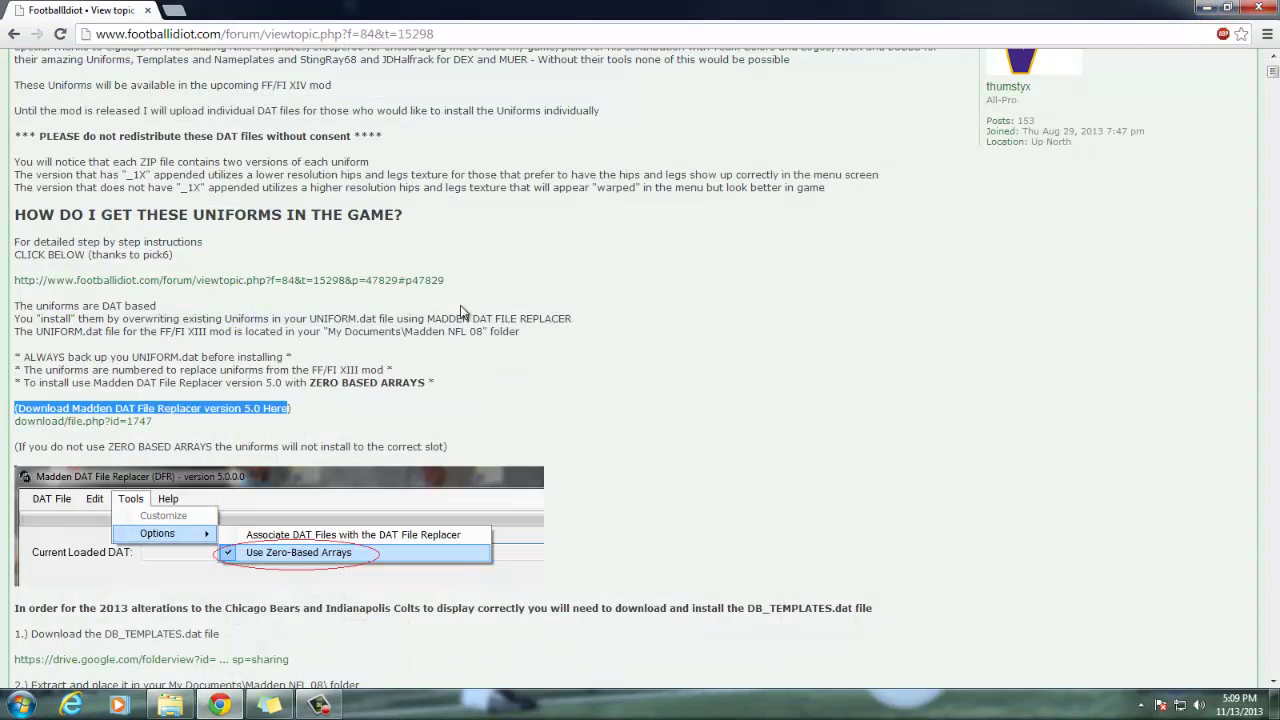
Scroll down to the Cincinnati Bengals post and open its drive.google.com link
{"action": "left_click", "coordinate": [478, 288]}
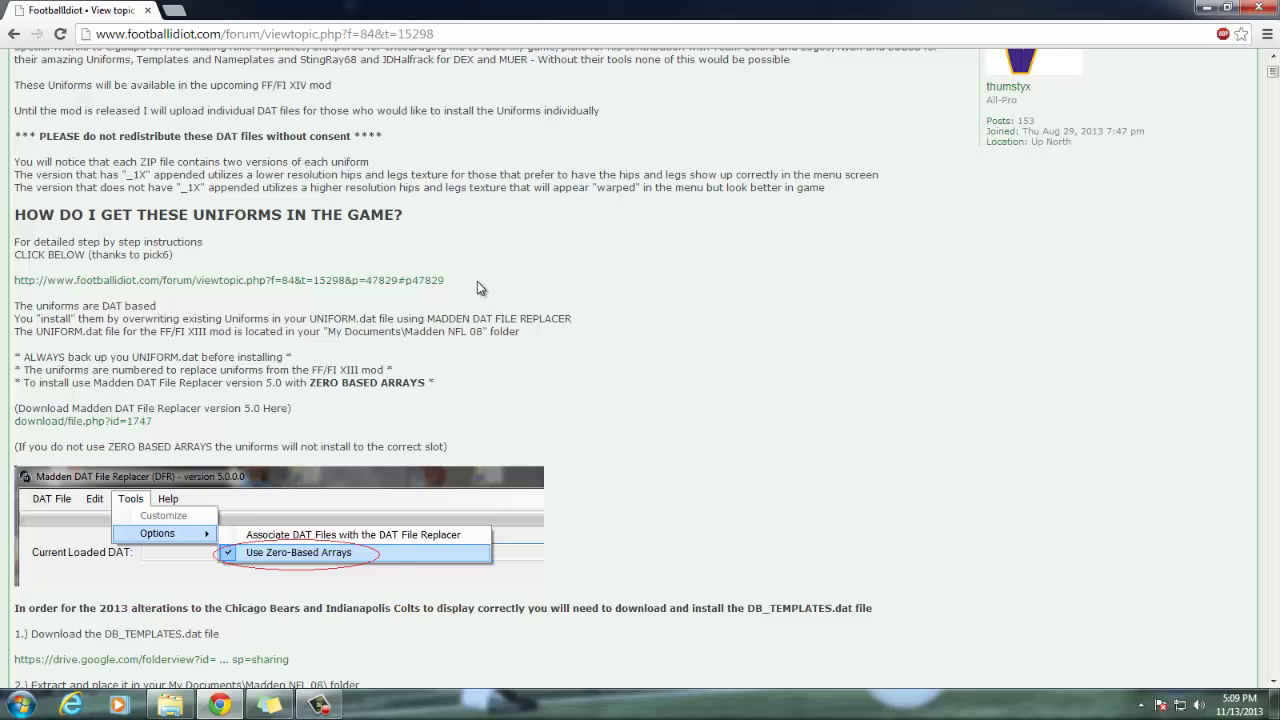
{"action": "scroll", "coordinate": [481, 277], "scroll_direction": "down", "scroll_amount": 5}
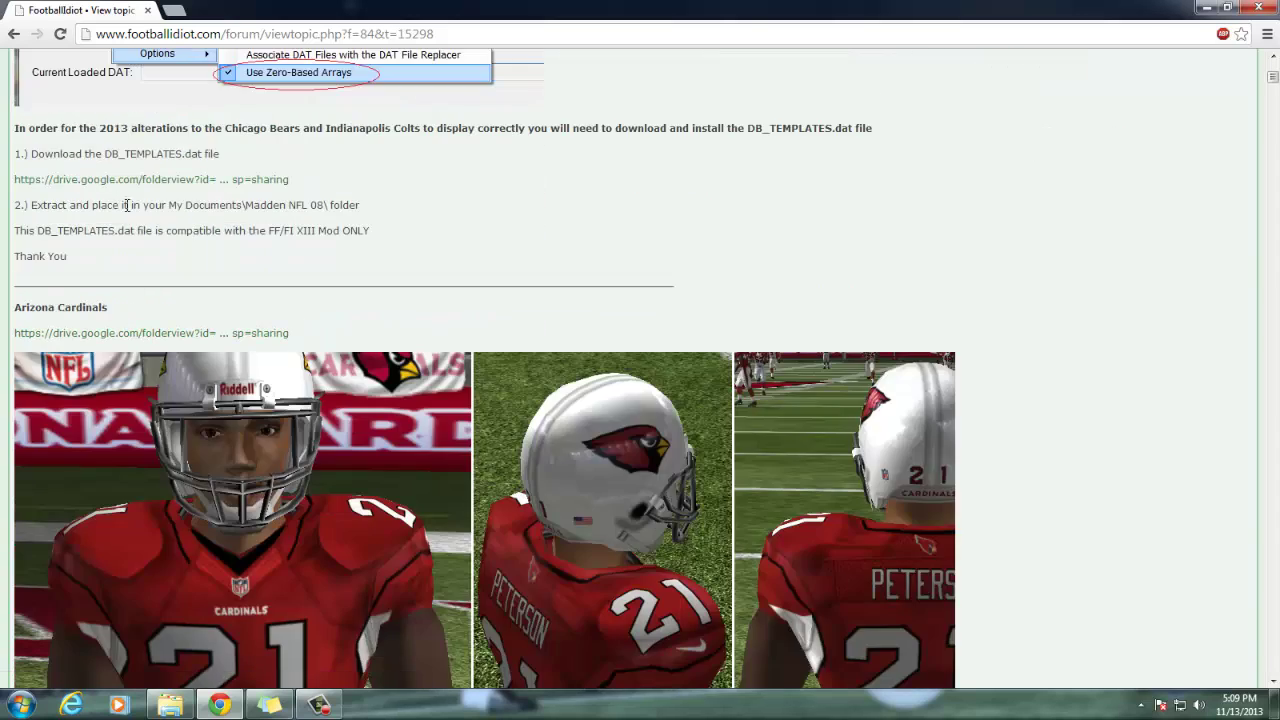
{"action": "scroll", "coordinate": [228, 296], "scroll_direction": "up", "scroll_amount": 2}
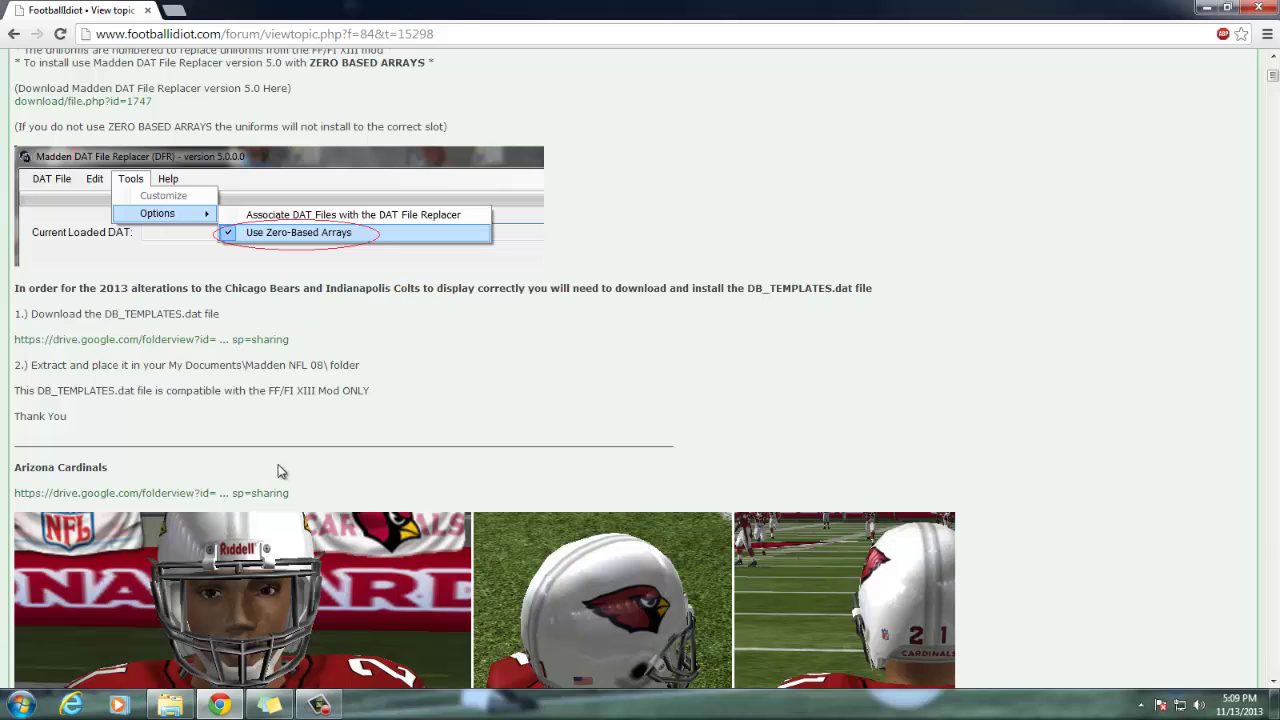
{"action": "scroll", "coordinate": [285, 470], "scroll_direction": "down", "scroll_amount": 2}
{"action": "scroll", "coordinate": [285, 472], "scroll_direction": "down", "scroll_amount": 5}
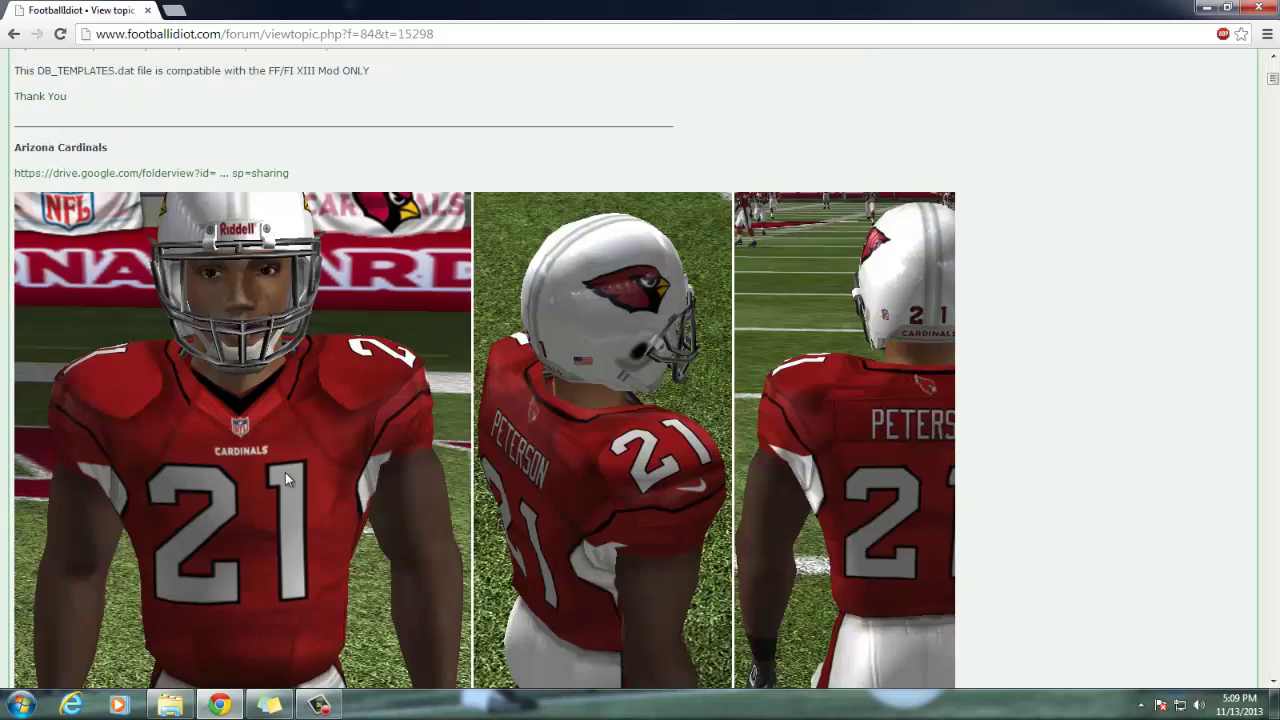
{"action": "scroll", "coordinate": [383, 415], "scroll_direction": "down", "scroll_amount": 7}
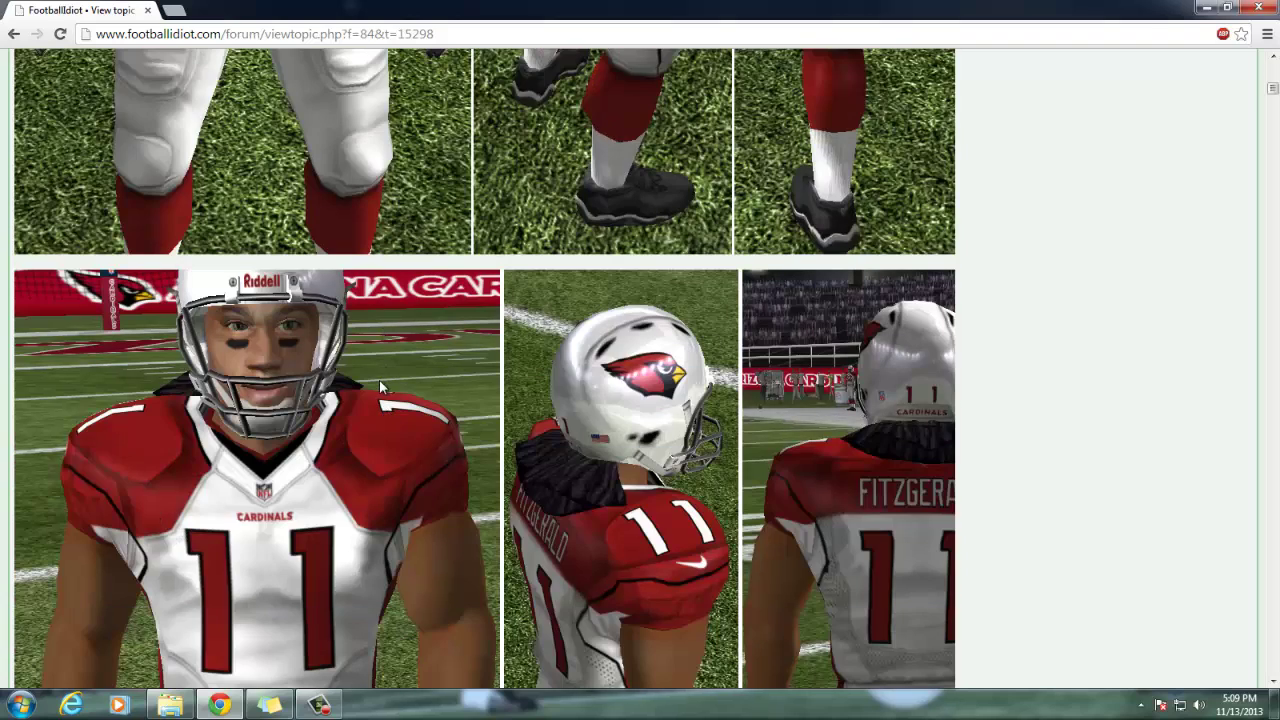
{"action": "scroll", "coordinate": [379, 379], "scroll_direction": "down", "scroll_amount": 10}
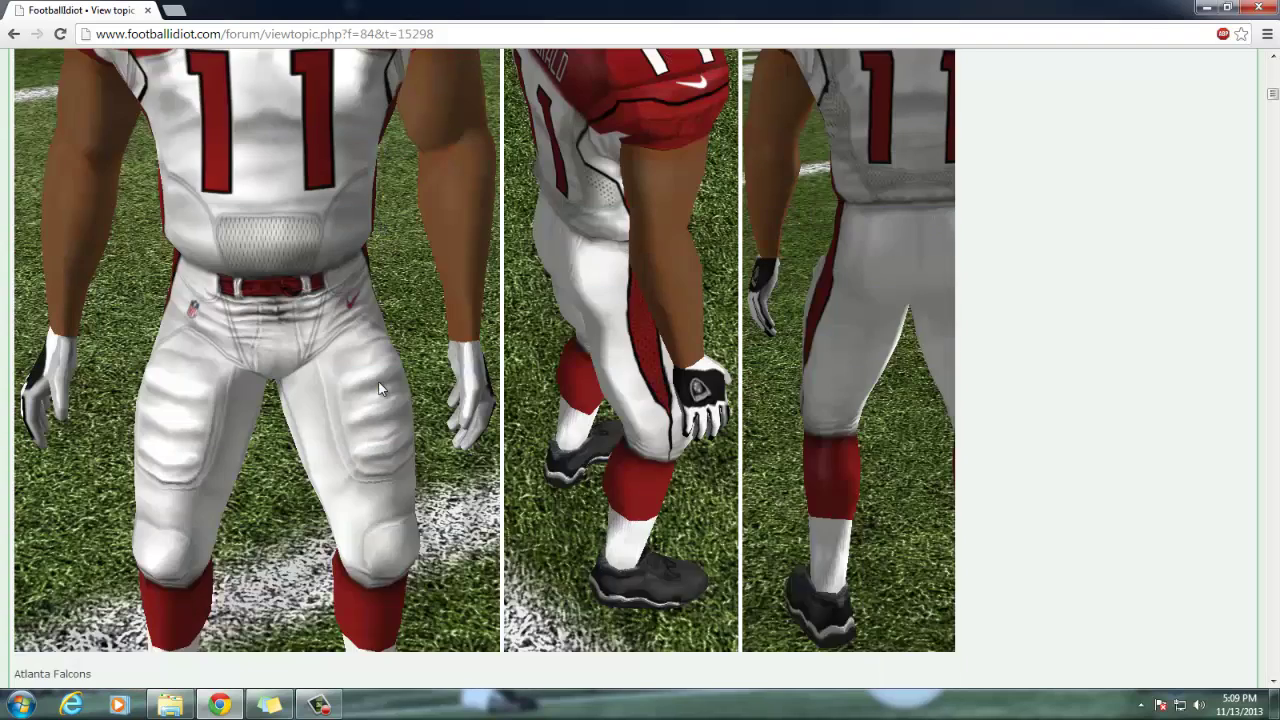
{"action": "scroll", "coordinate": [379, 389], "scroll_direction": "down", "scroll_amount": 3}
{"action": "scroll", "coordinate": [302, 183], "scroll_direction": "down", "scroll_amount": 6}
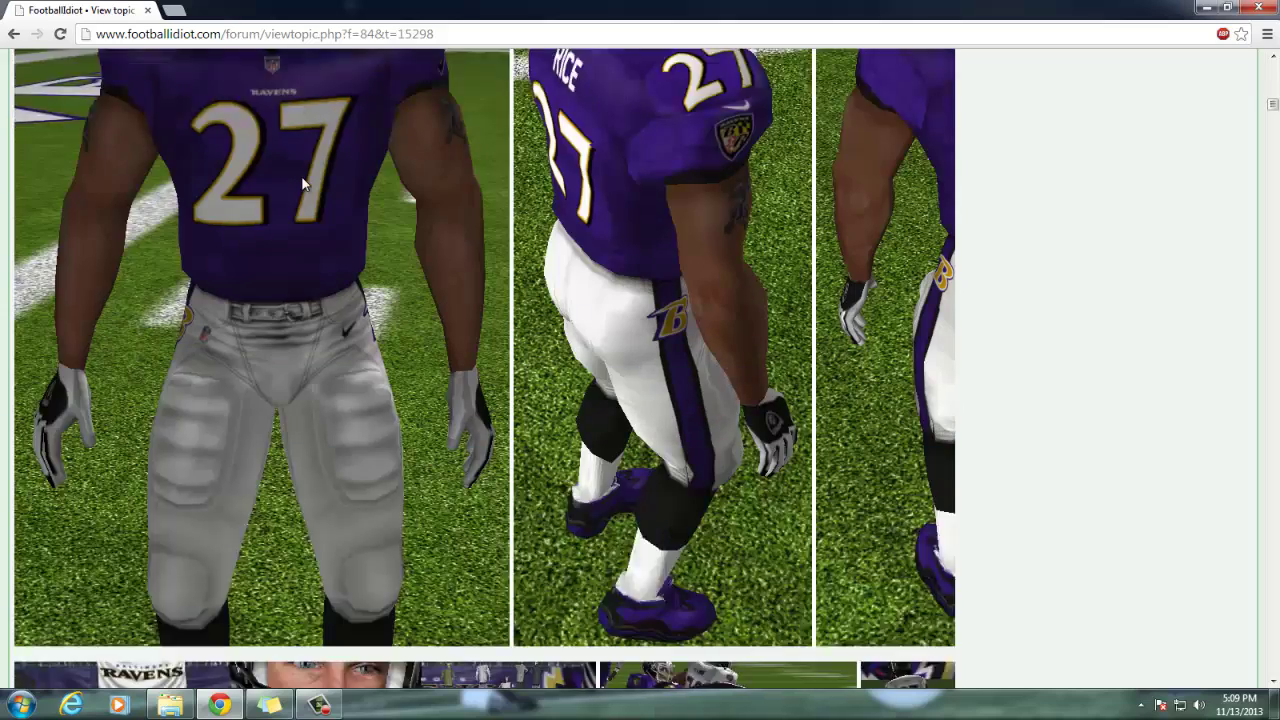
{"action": "scroll", "coordinate": [302, 177], "scroll_direction": "down", "scroll_amount": 10}
{"action": "scroll", "coordinate": [301, 176], "scroll_direction": "up", "scroll_amount": 1}
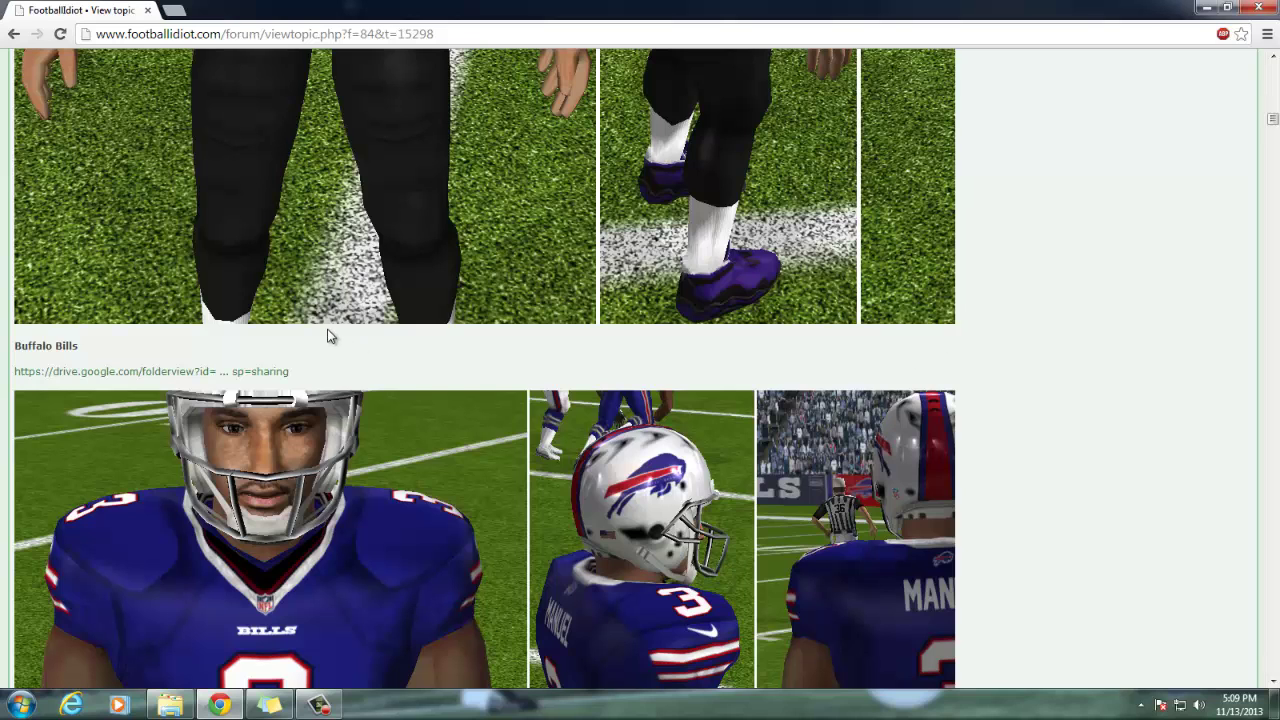
{"action": "scroll", "coordinate": [330, 336], "scroll_direction": "up", "scroll_amount": 6}
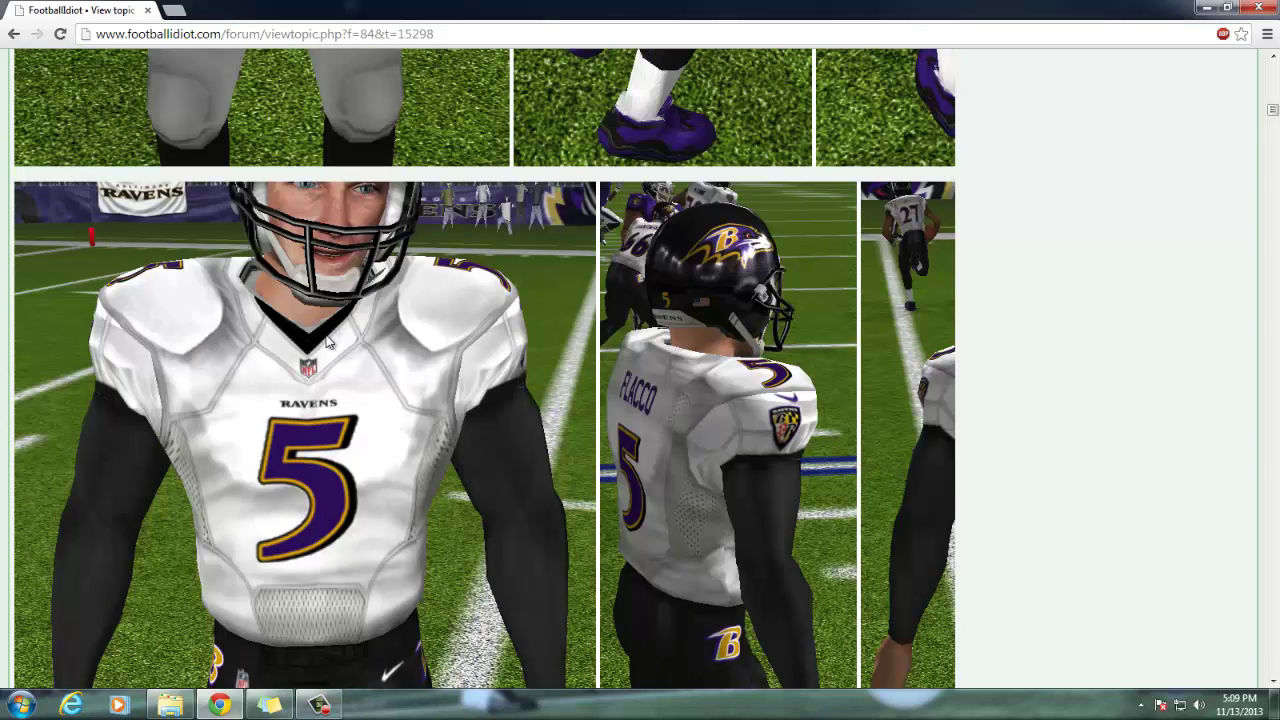
{"action": "scroll", "coordinate": [326, 342], "scroll_direction": "down", "scroll_amount": 3}
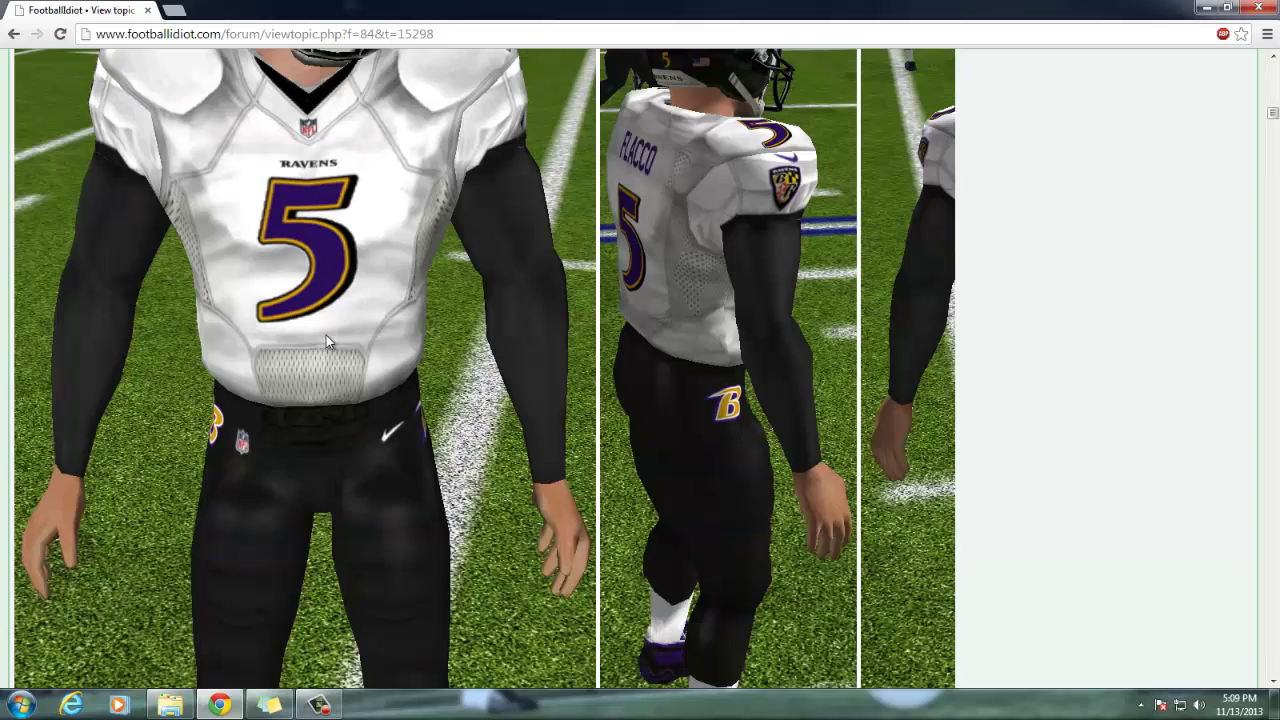
{"action": "scroll", "coordinate": [326, 335], "scroll_direction": "down", "scroll_amount": 8}
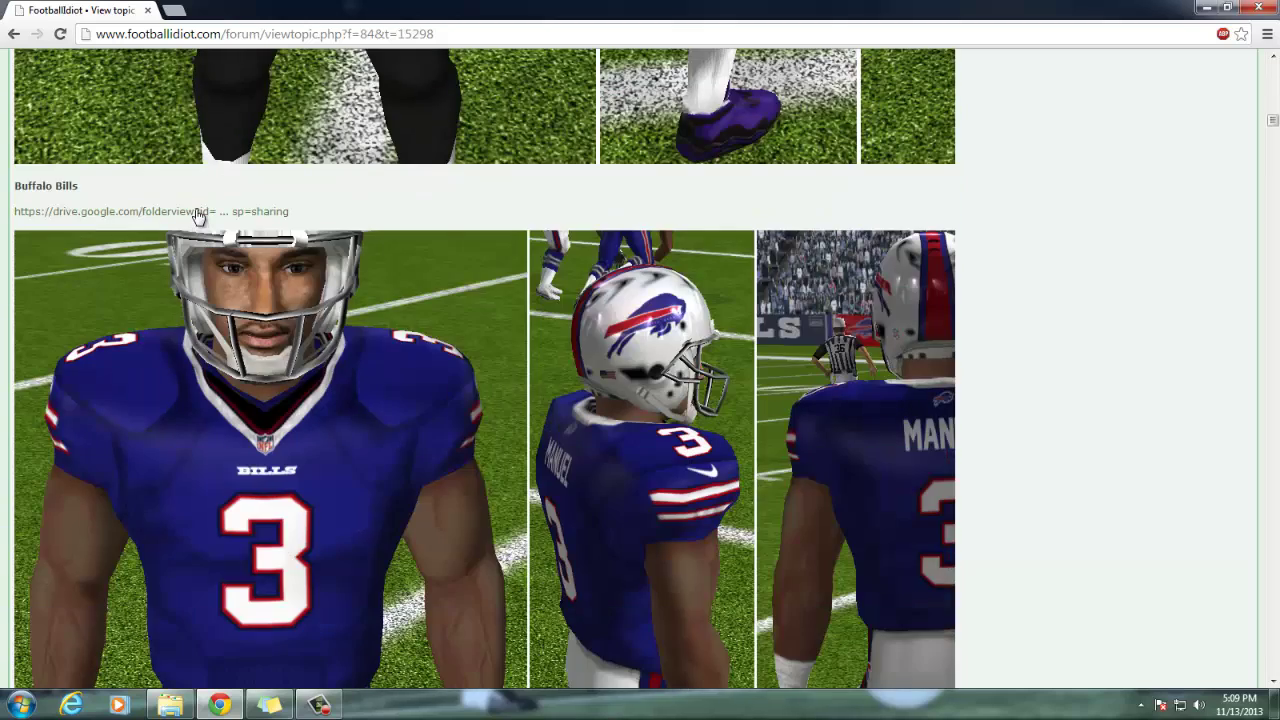
{"action": "scroll", "coordinate": [548, 288], "scroll_direction": "up", "scroll_amount": 5}
{"action": "scroll", "coordinate": [569, 278], "scroll_direction": "down", "scroll_amount": 6}
{"action": "scroll", "coordinate": [665, 304], "scroll_direction": "down", "scroll_amount": 20}
{"action": "scroll", "coordinate": [658, 326], "scroll_direction": "down", "scroll_amount": 12}
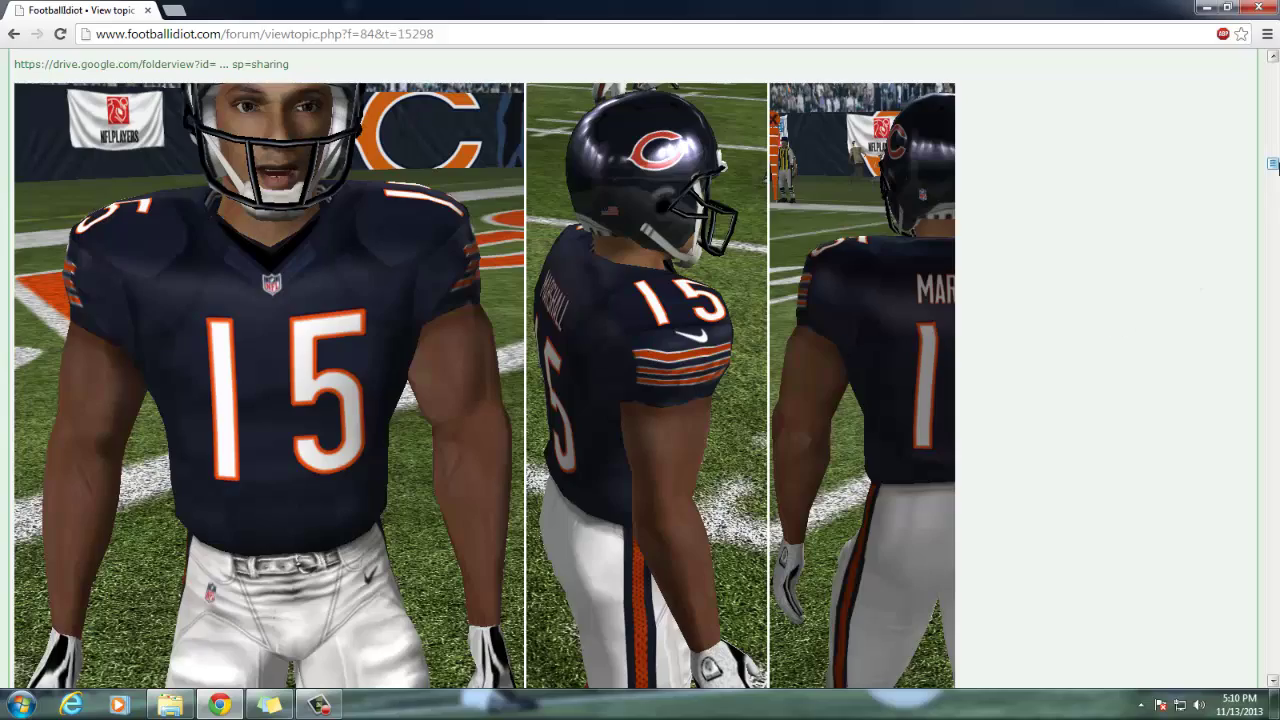
{"action": "mouse_move", "coordinate": [1273, 165]}
{"action": "left_mouse_down"}
{"action": "mouse_move", "coordinate": [1274, 192]}
{"action": "mouse_move", "coordinate": [1273, 180]}
{"action": "left_mouse_up"}
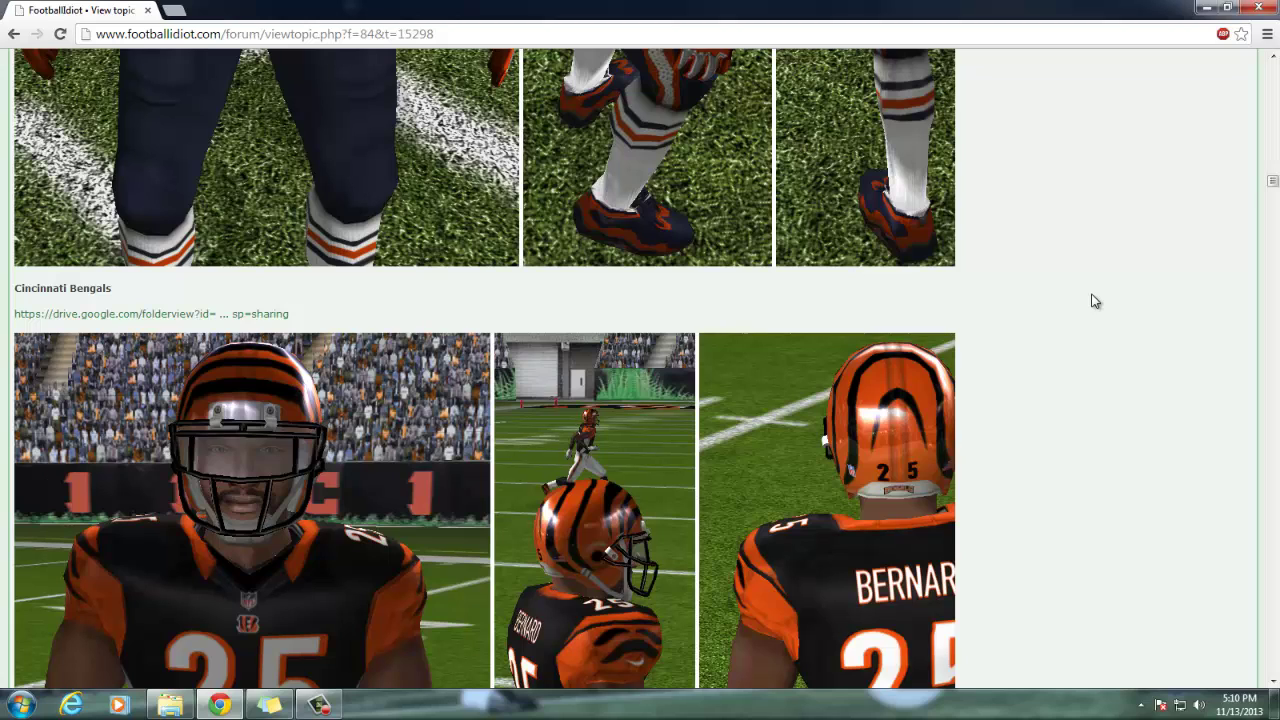
{"action": "left_click", "coordinate": [144, 316]}
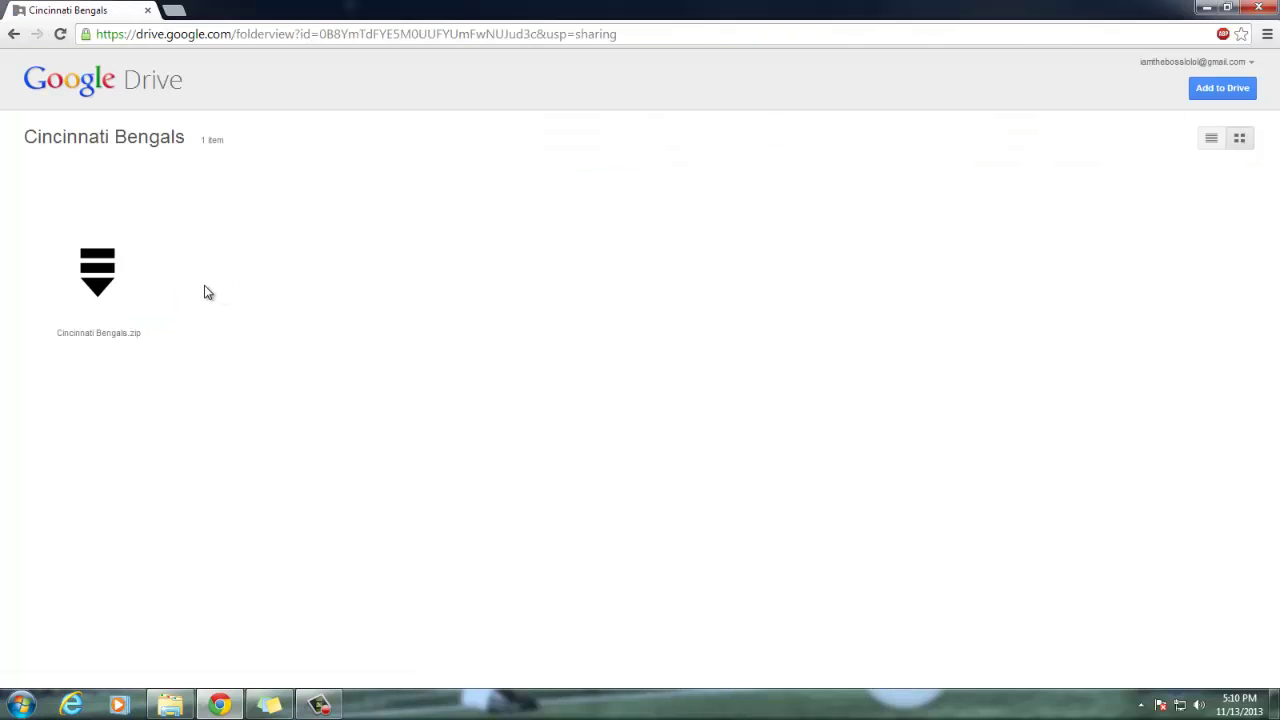
Download Cincinnati Bengals.zip (2.7 MB) from the Drive preview, then minimize Chrome
{"action": "left_click", "coordinate": [97, 278]}
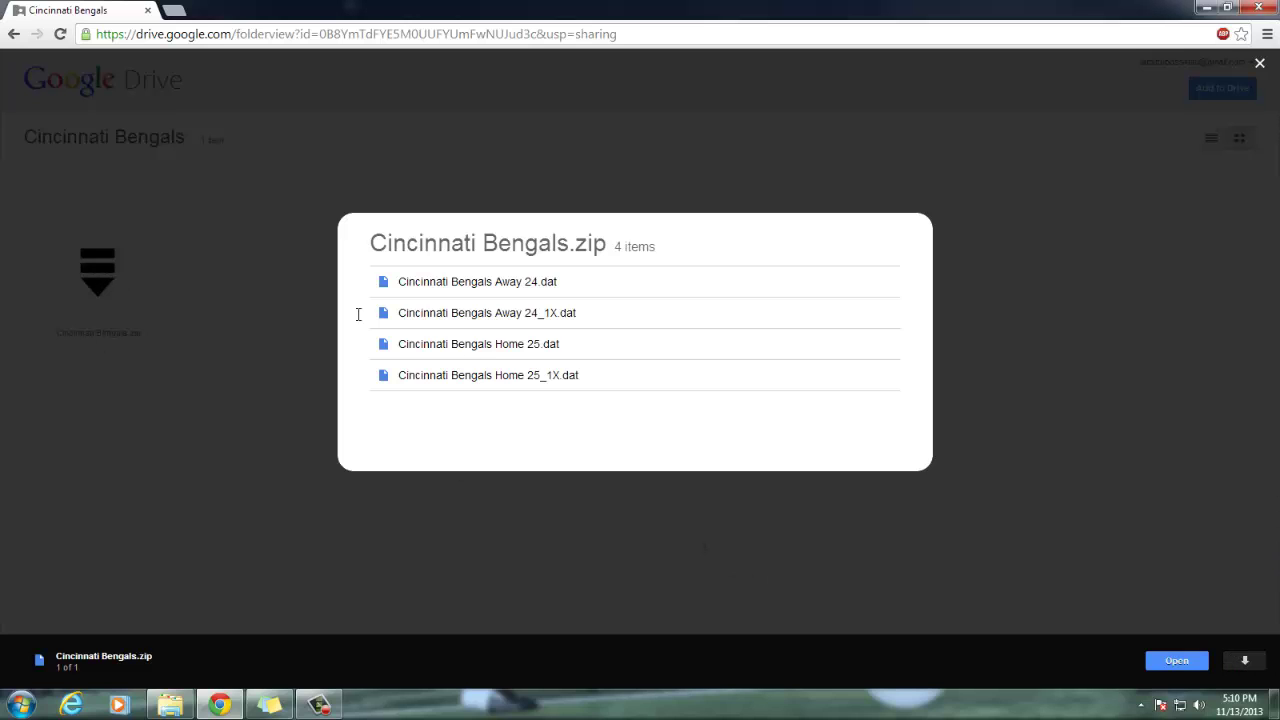
{"action": "left_click", "coordinate": [1241, 664]}
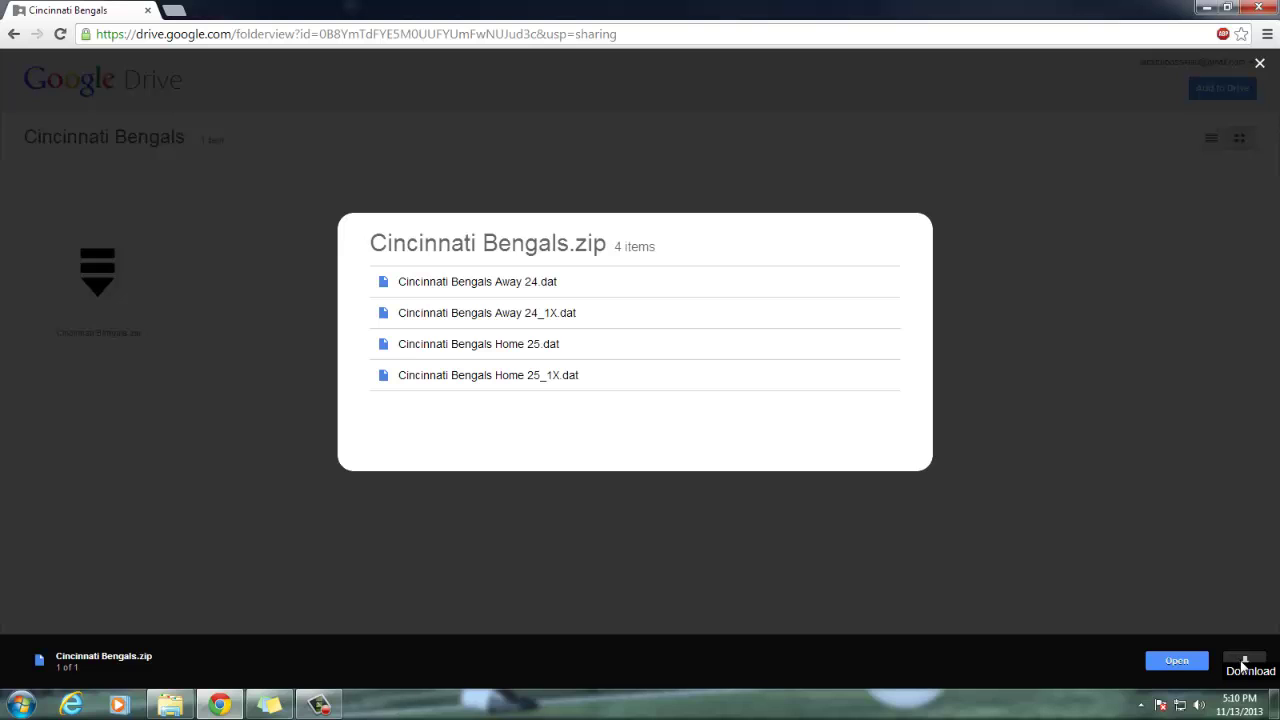
{"action": "left_click", "coordinate": [1243, 664]}
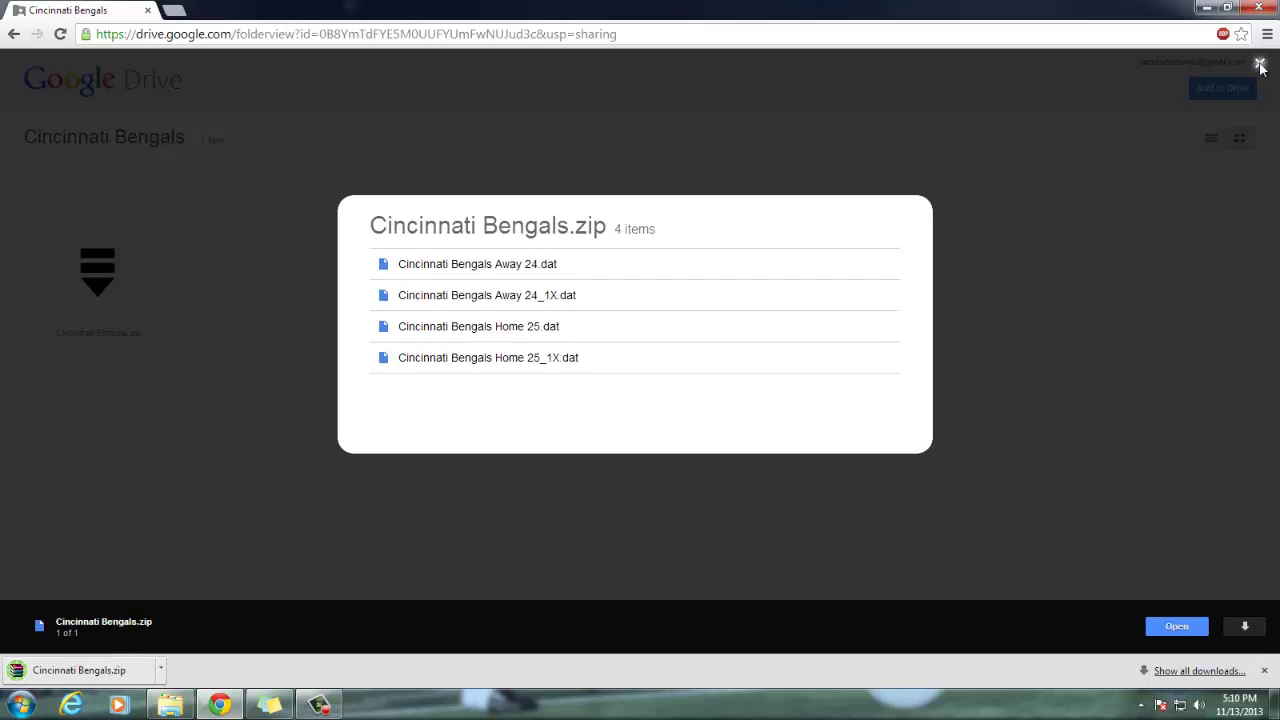
{"action": "left_click", "coordinate": [1211, 8]}
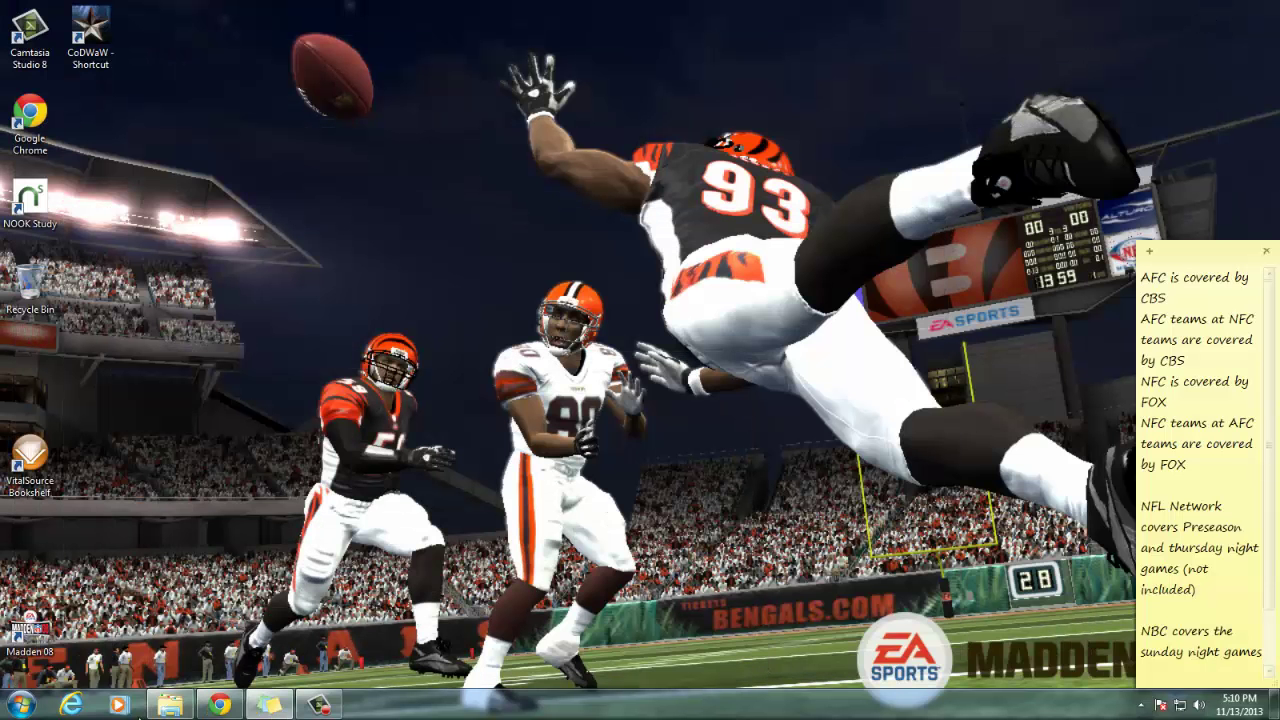
Run the DAT File Replacer 5.0.0 application from its Downloads folder, accepting the security warning
{"action": "mouse_move", "coordinate": [318, 704]}
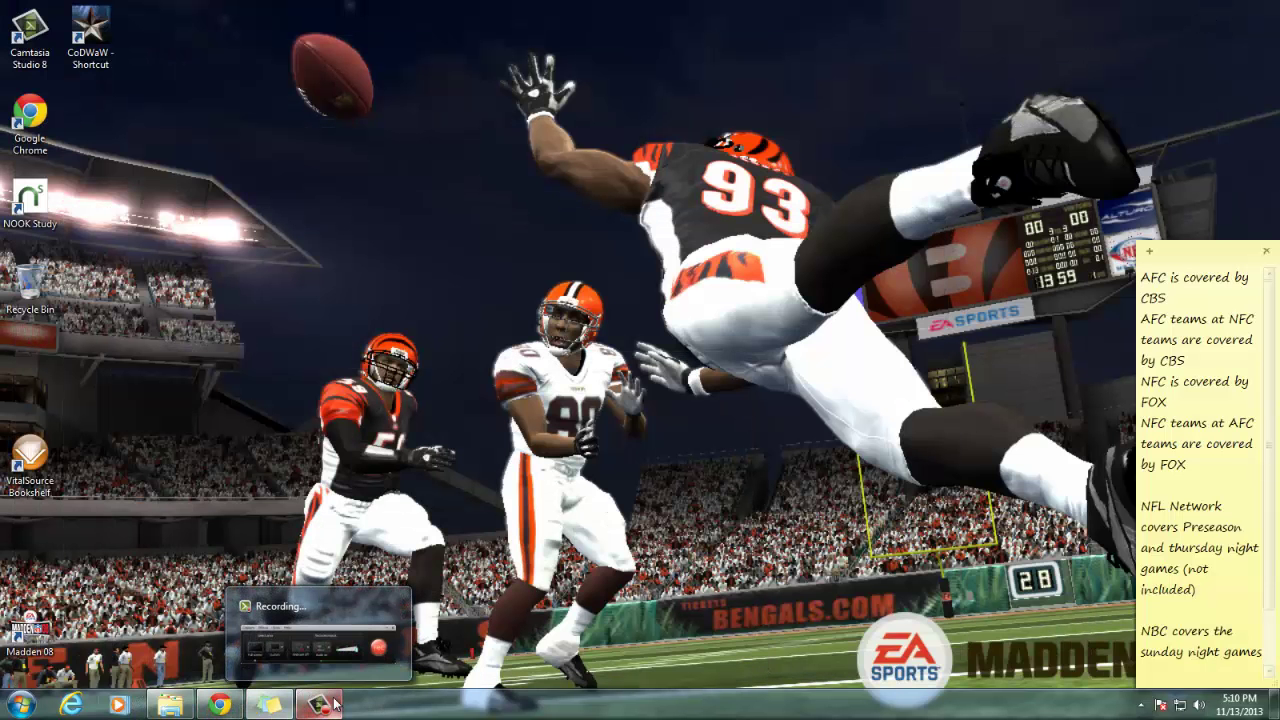
{"action": "left_click", "coordinate": [169, 705]}
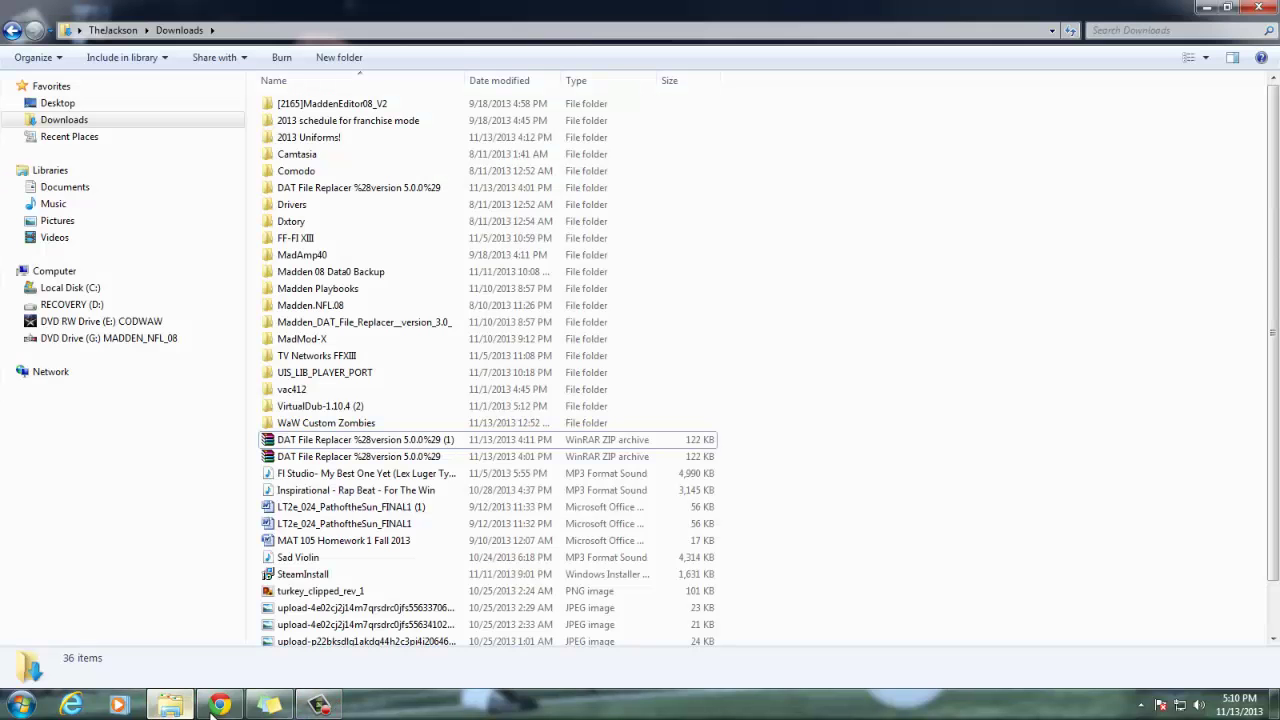
{"action": "double_click", "coordinate": [358, 195]}
{"action": "double_click", "coordinate": [331, 107]}
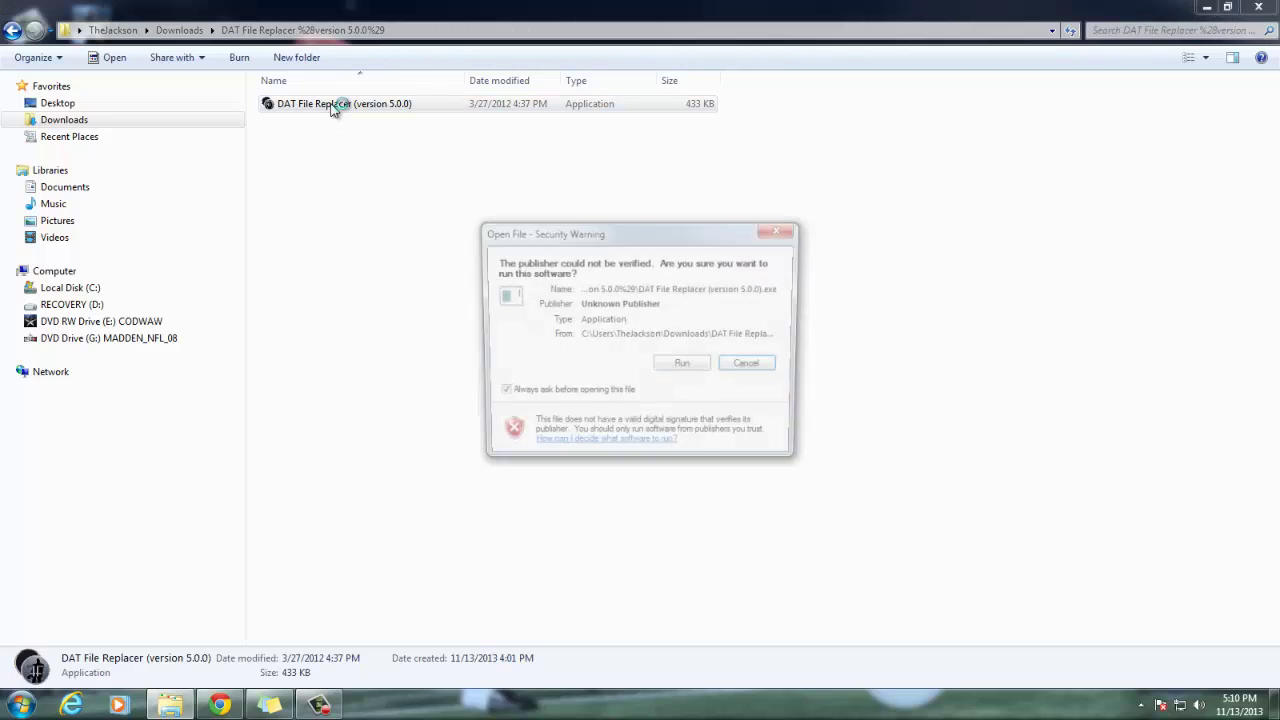
{"action": "left_click", "coordinate": [684, 366]}
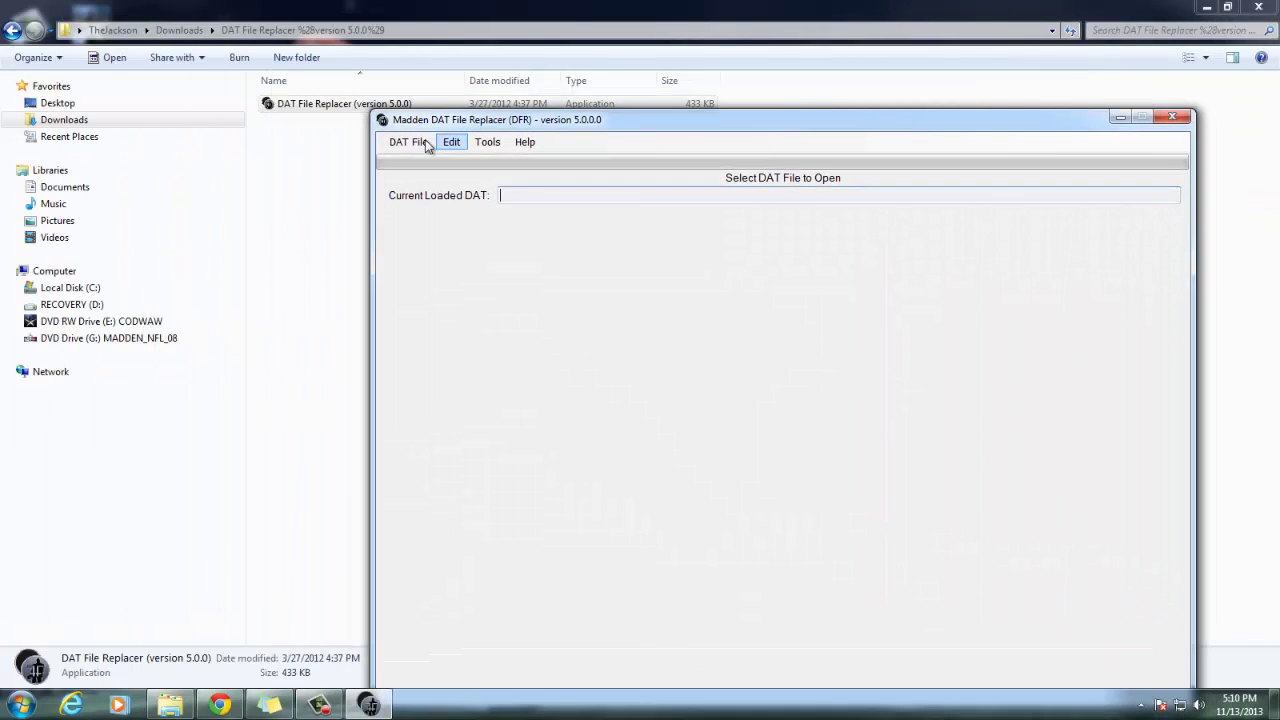
Open UNIFORMS.dat from Documents > Madden NFL 08 in the DAT File Replacer
{"action": "left_click", "coordinate": [414, 145]}
{"action": "left_click", "coordinate": [432, 174]}
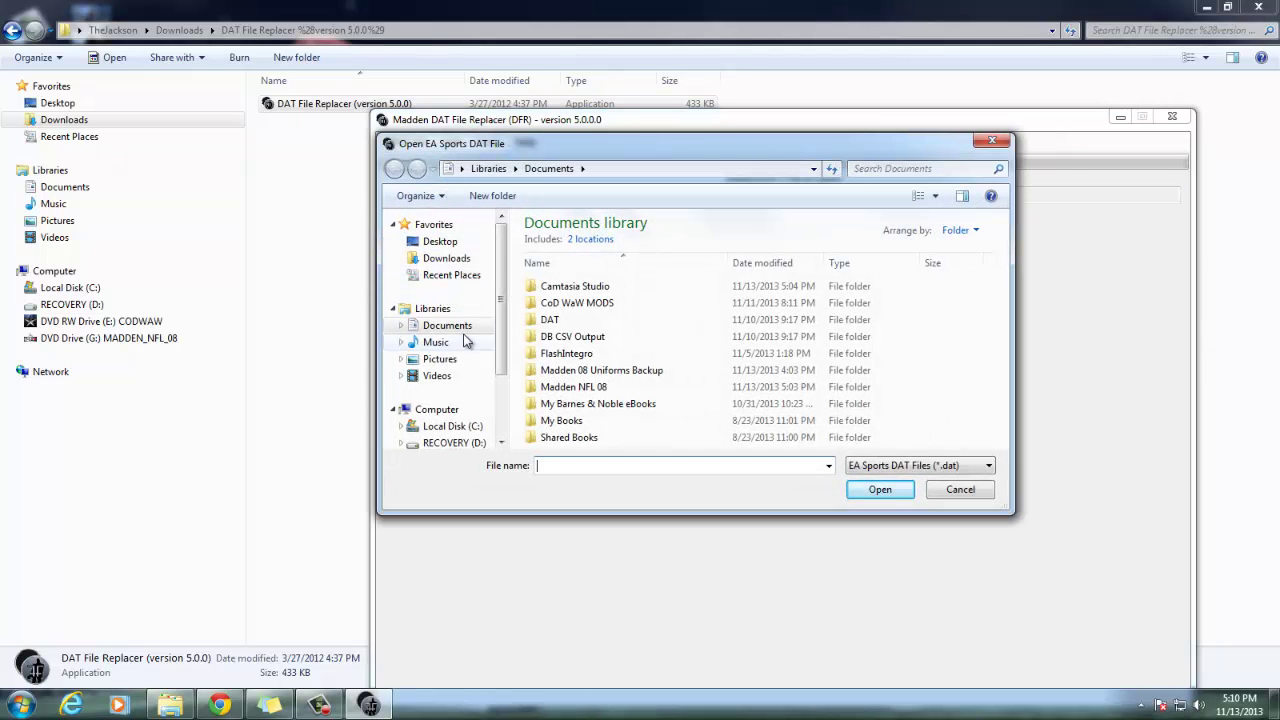
{"action": "left_click", "coordinate": [458, 330]}
{"action": "left_click", "coordinate": [567, 391]}
{"action": "double_click", "coordinate": [567, 391]}
{"action": "scroll", "coordinate": [600, 355], "scroll_direction": "down", "scroll_amount": 10}
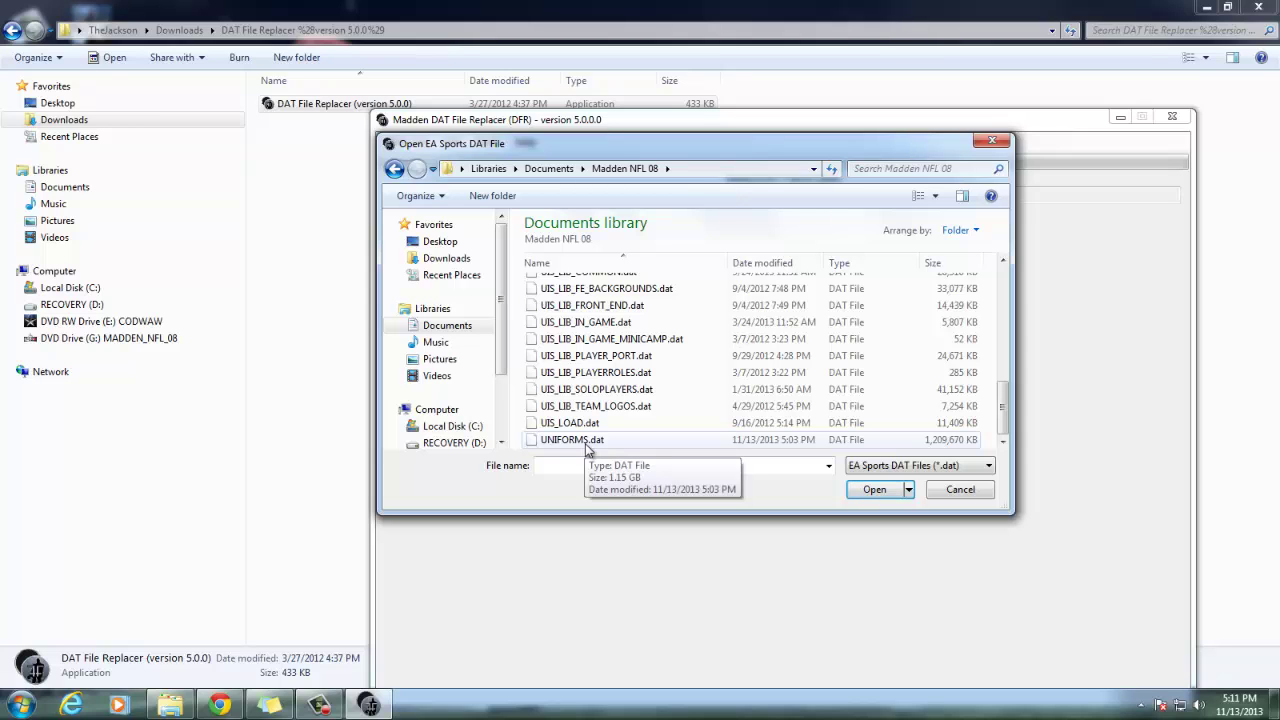
{"action": "double_click", "coordinate": [572, 440]}
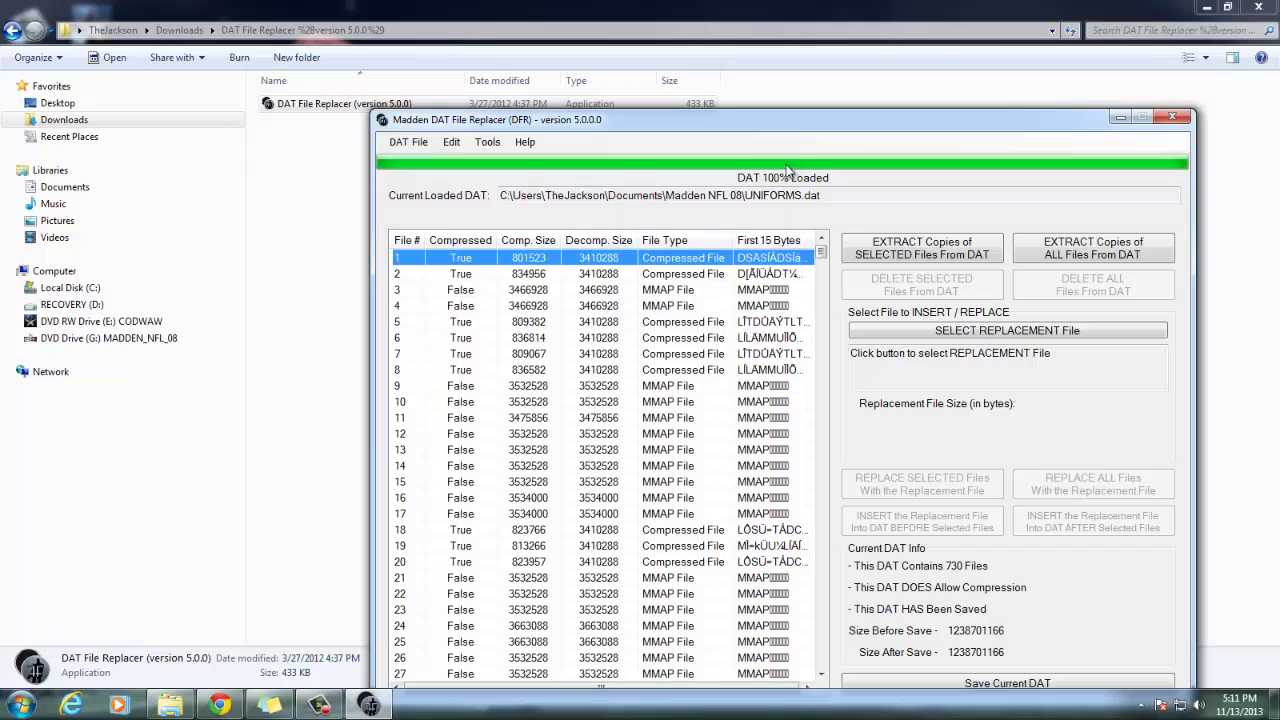
Move the replacer window, cancel the replacement file picker, and minimize the replacer
{"action": "left_click_drag", "start_coordinate": [781, 117], "coordinate": [741, 76]}
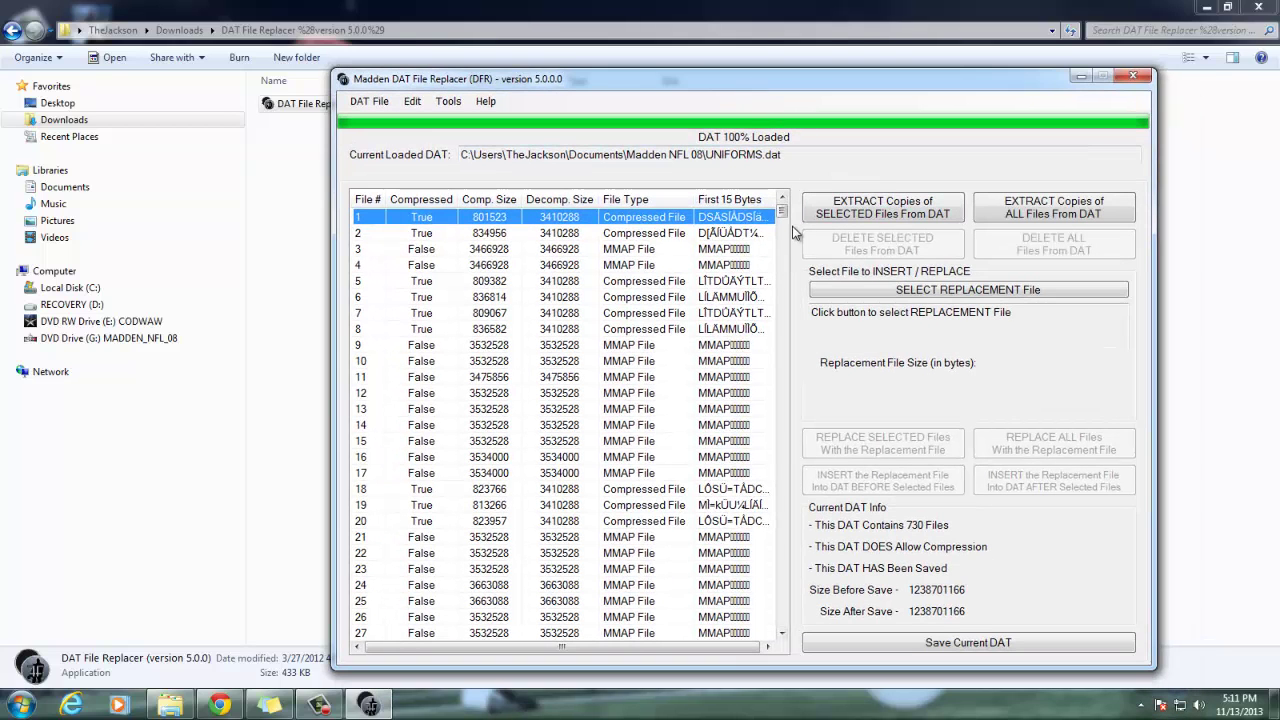
{"action": "left_click", "coordinate": [889, 291]}
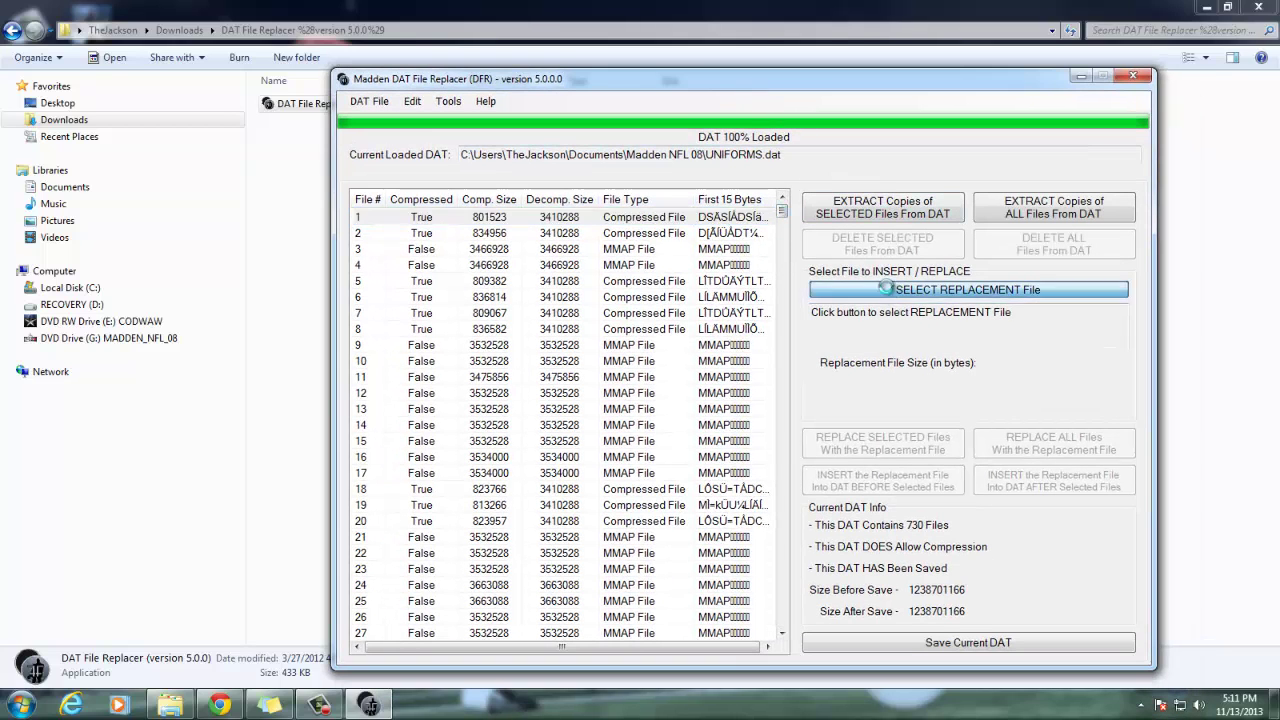
{"action": "left_click", "coordinate": [407, 217]}
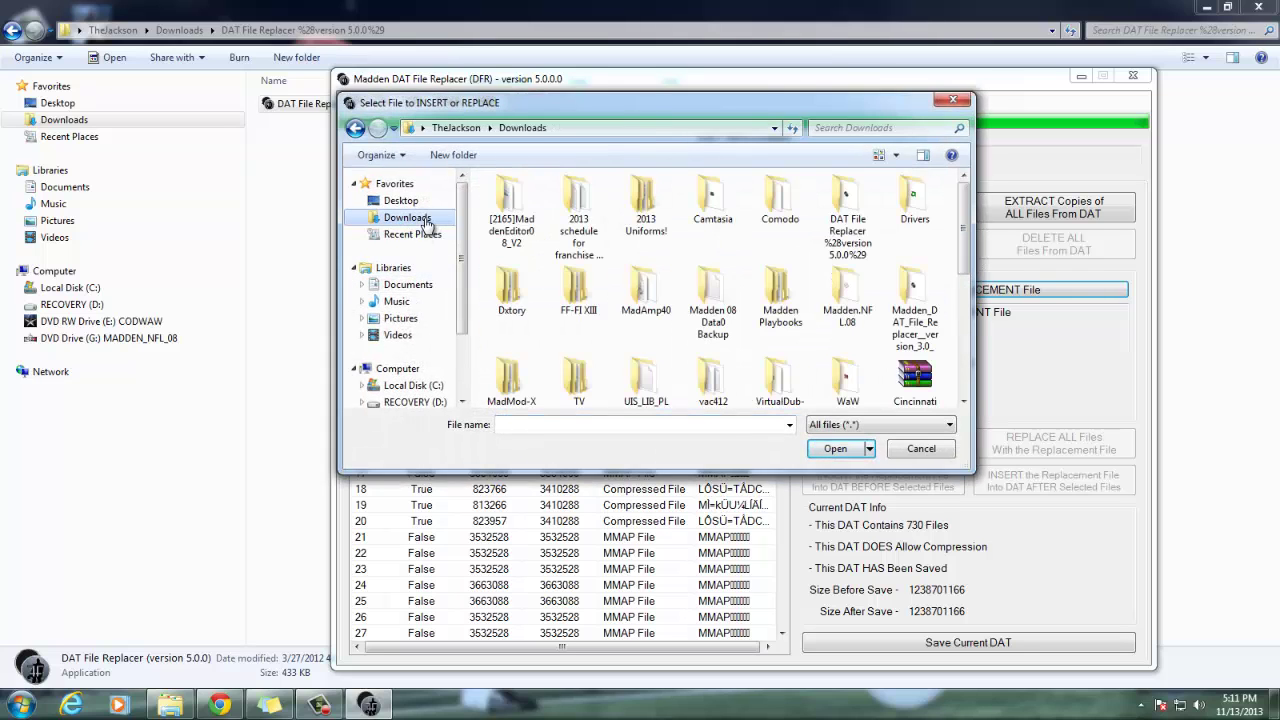
{"action": "left_click", "coordinate": [942, 106]}
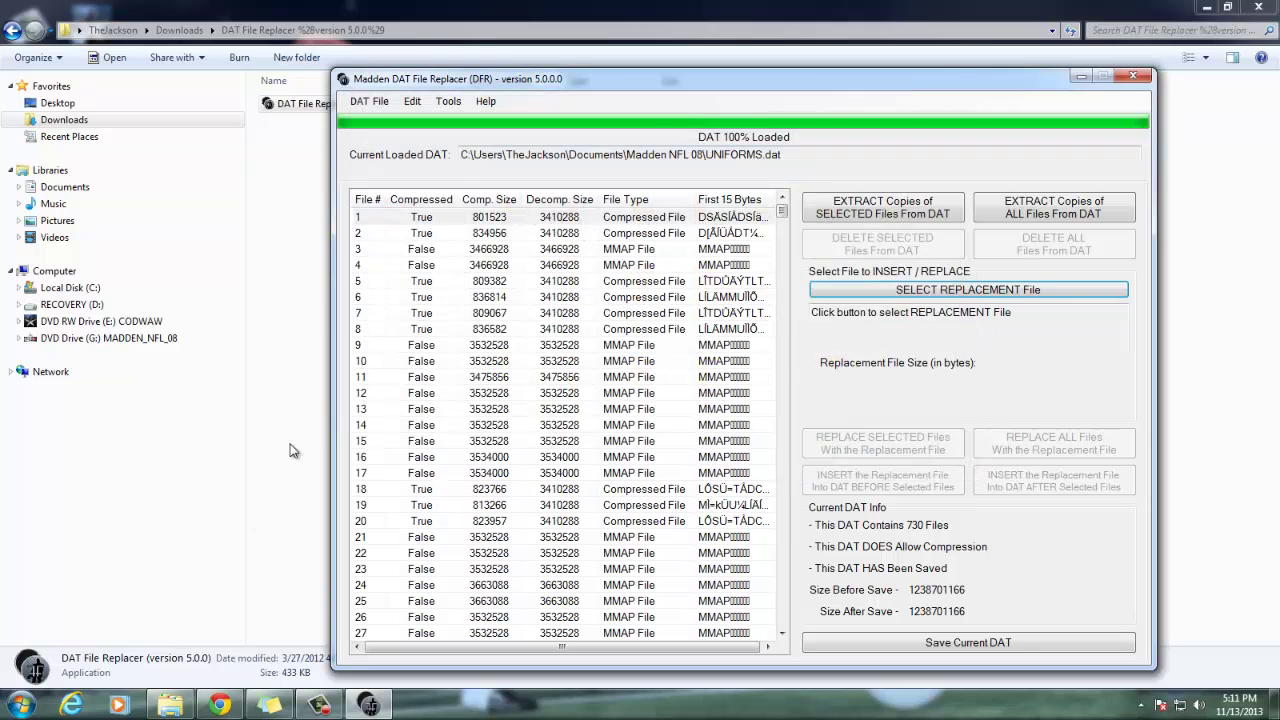
{"action": "left_click", "coordinate": [1081, 76]}
Extract the Cincinnati Bengals zip in Downloads > 2013 Uniforms! and open the new Cincinnati Bengals folder
{"action": "left_click", "coordinate": [100, 120]}
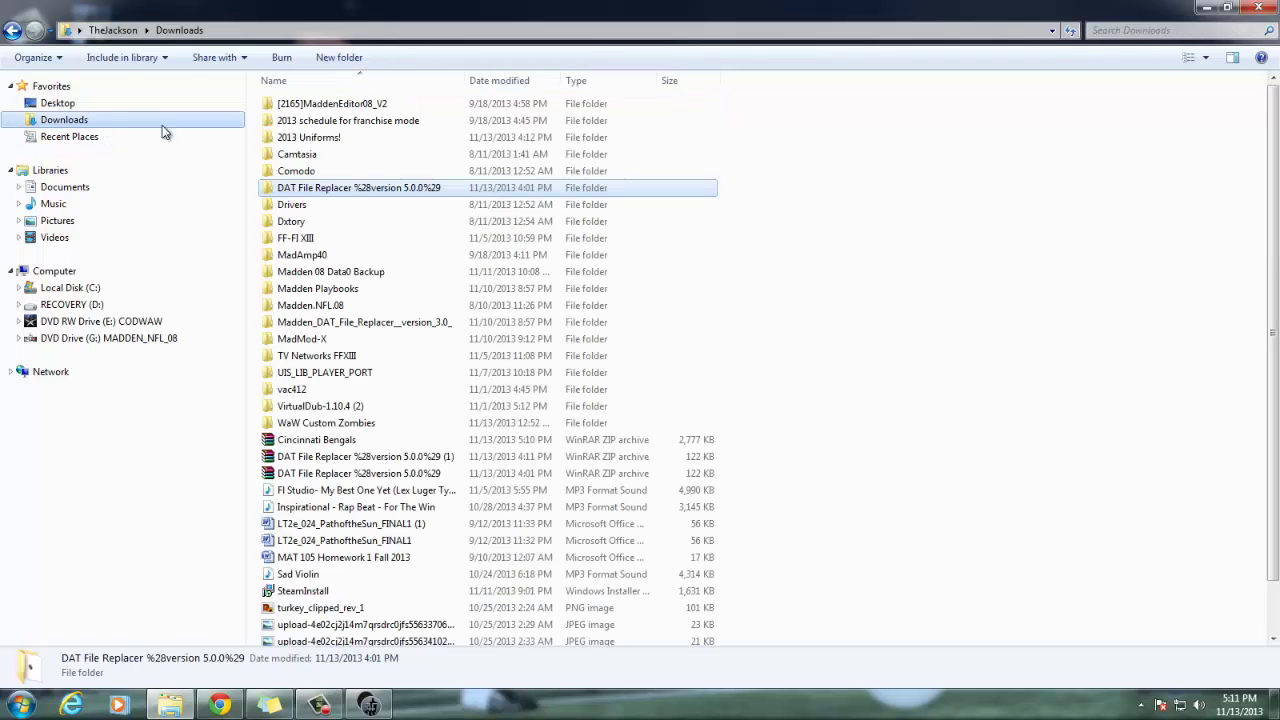
{"action": "left_click", "coordinate": [340, 443]}
{"action": "right_click", "coordinate": [340, 443]}
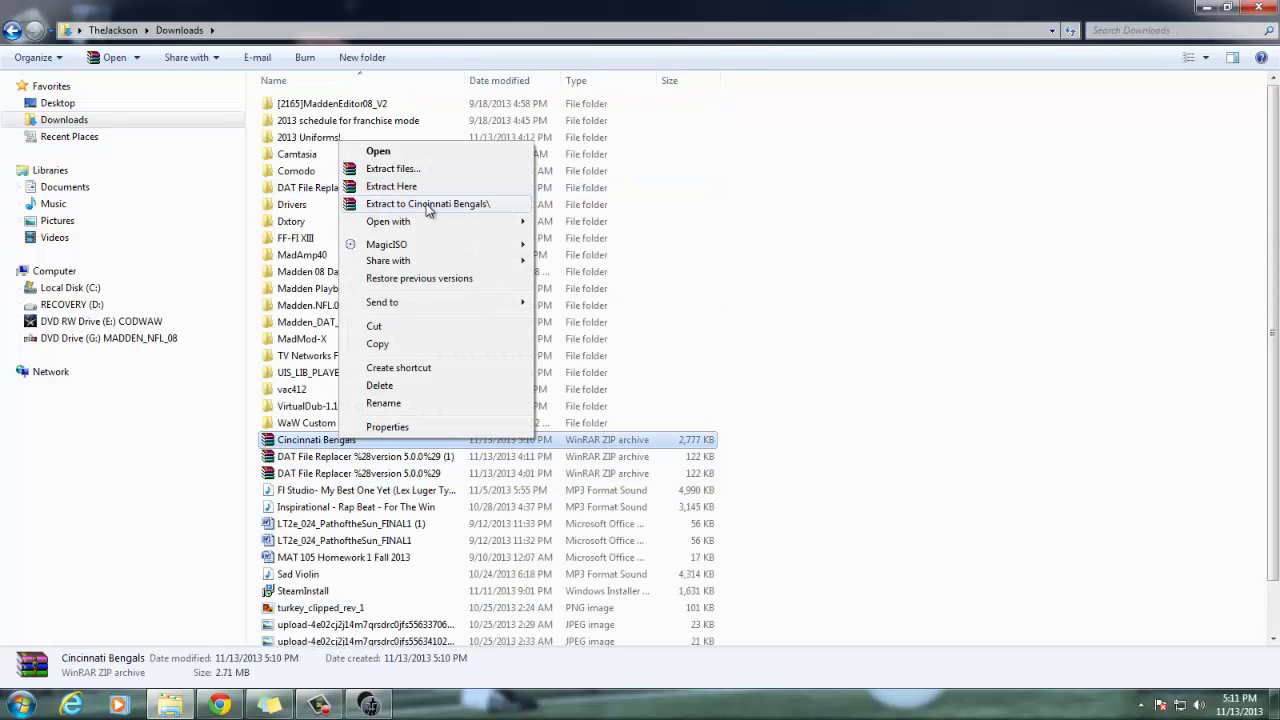
{"action": "left_click", "coordinate": [922, 290]}
{"action": "double_click", "coordinate": [310, 140]}
{"action": "left_click", "coordinate": [318, 106]}
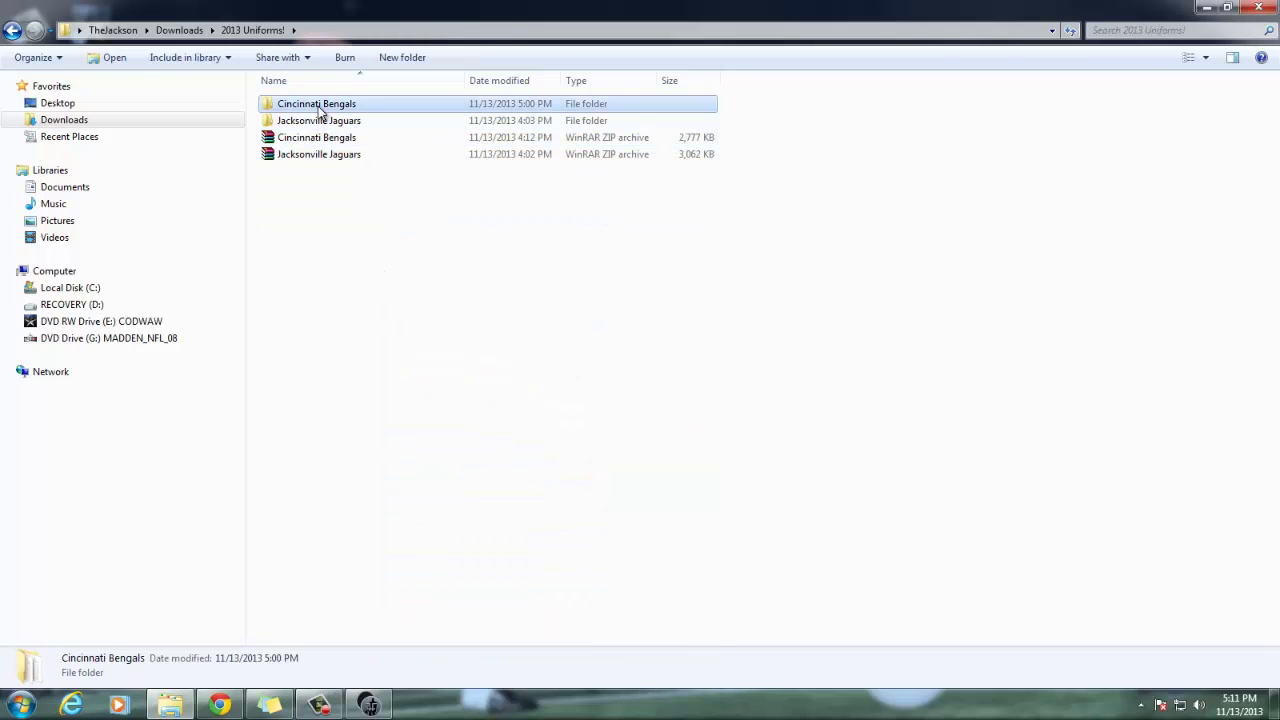
{"action": "left_click", "coordinate": [320, 157]}
{"action": "left_click", "coordinate": [314, 138]}
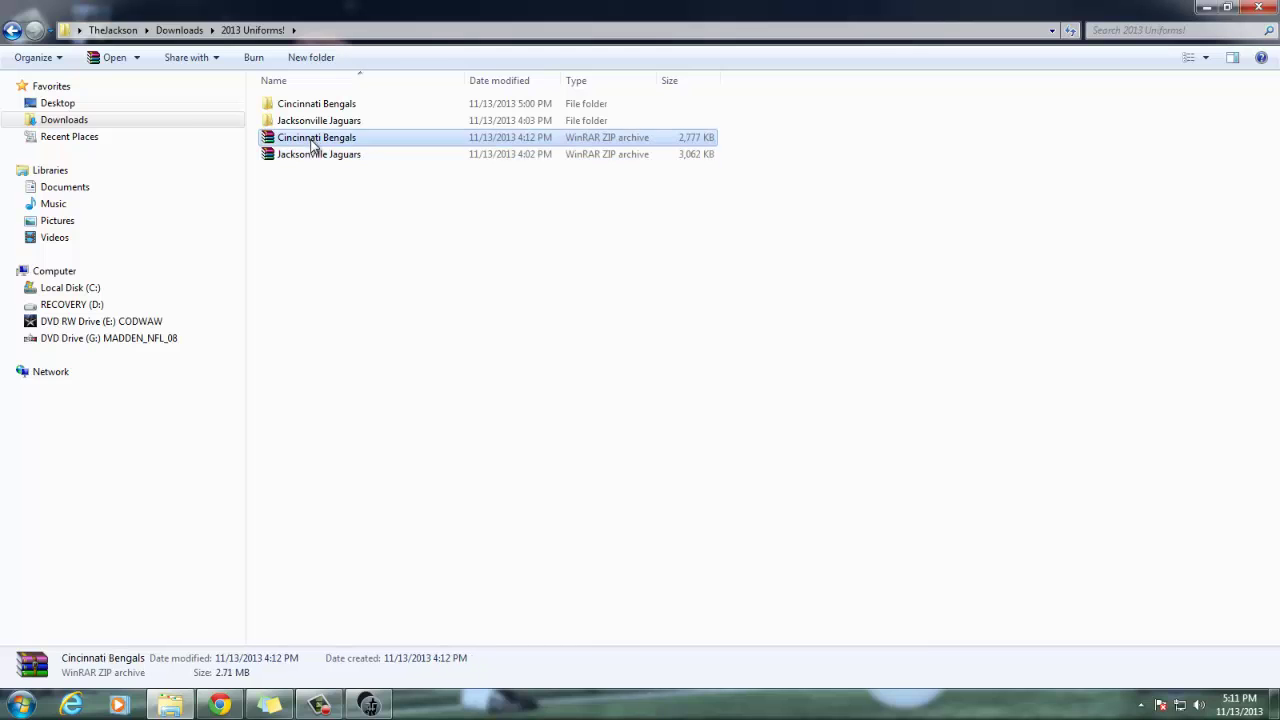
{"action": "right_click", "coordinate": [311, 140]}
{"action": "left_click", "coordinate": [400, 200]}
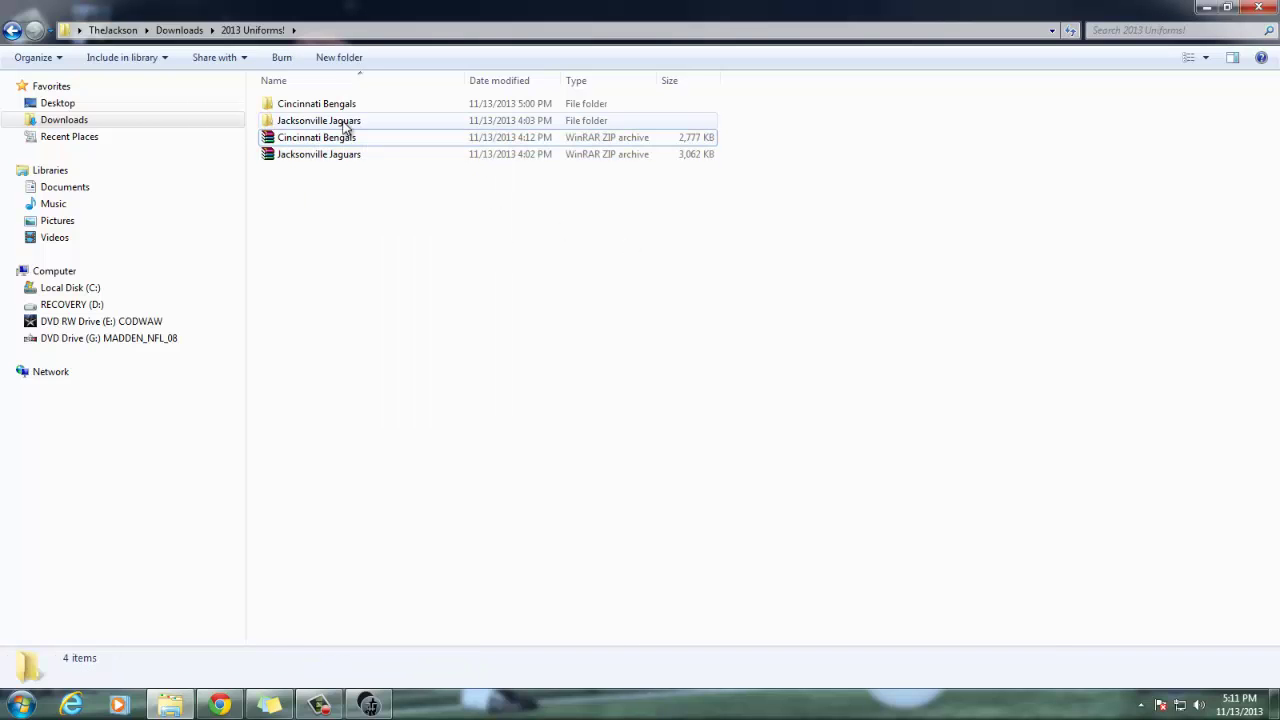
{"action": "double_click", "coordinate": [300, 106]}
Load Cincinnati Bengals Away 24.dat from 2013 Uniforms!\Cincinnati Bengals as the replacement file
{"action": "left_click", "coordinate": [369, 705]}
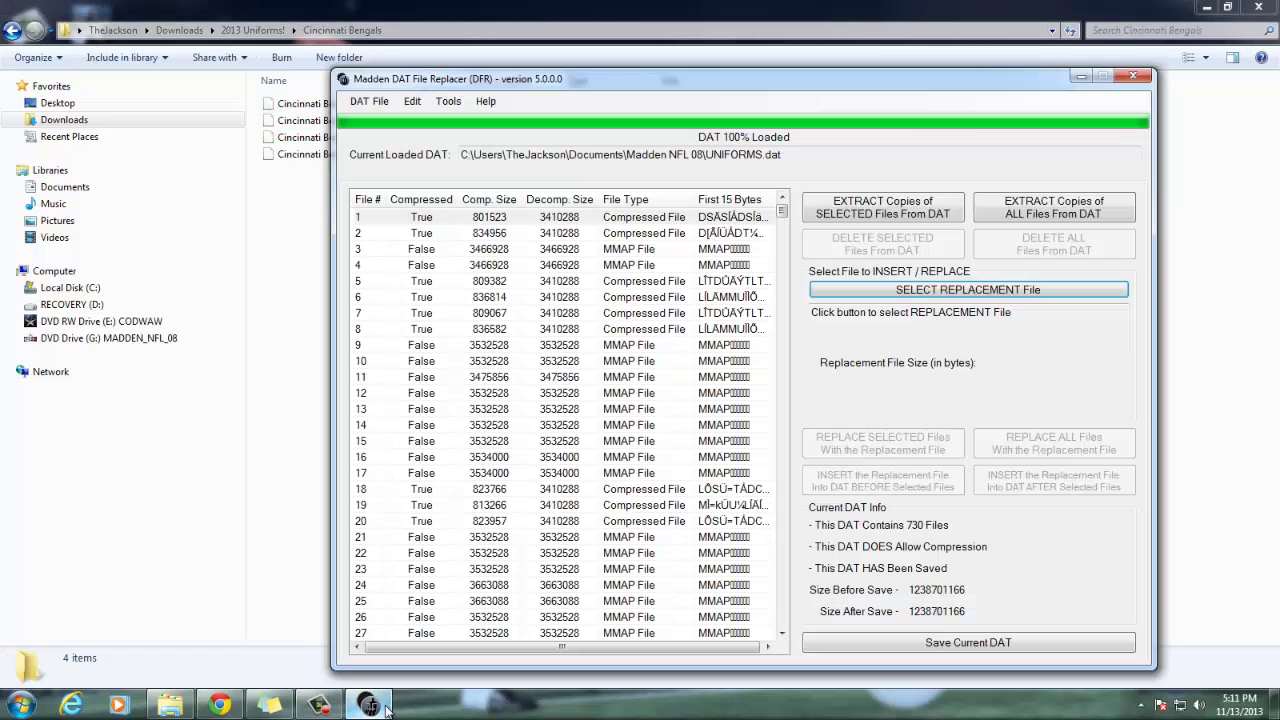
{"action": "left_click", "coordinate": [935, 290]}
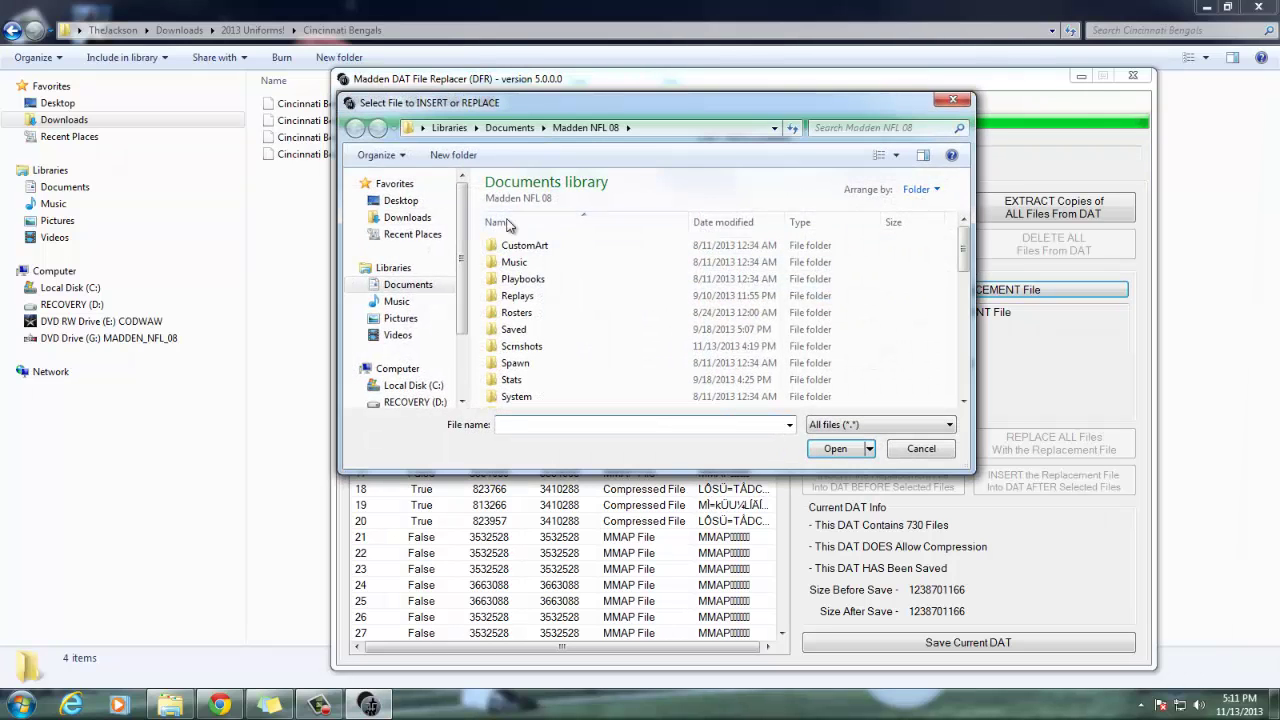
{"action": "left_click", "coordinate": [405, 218]}
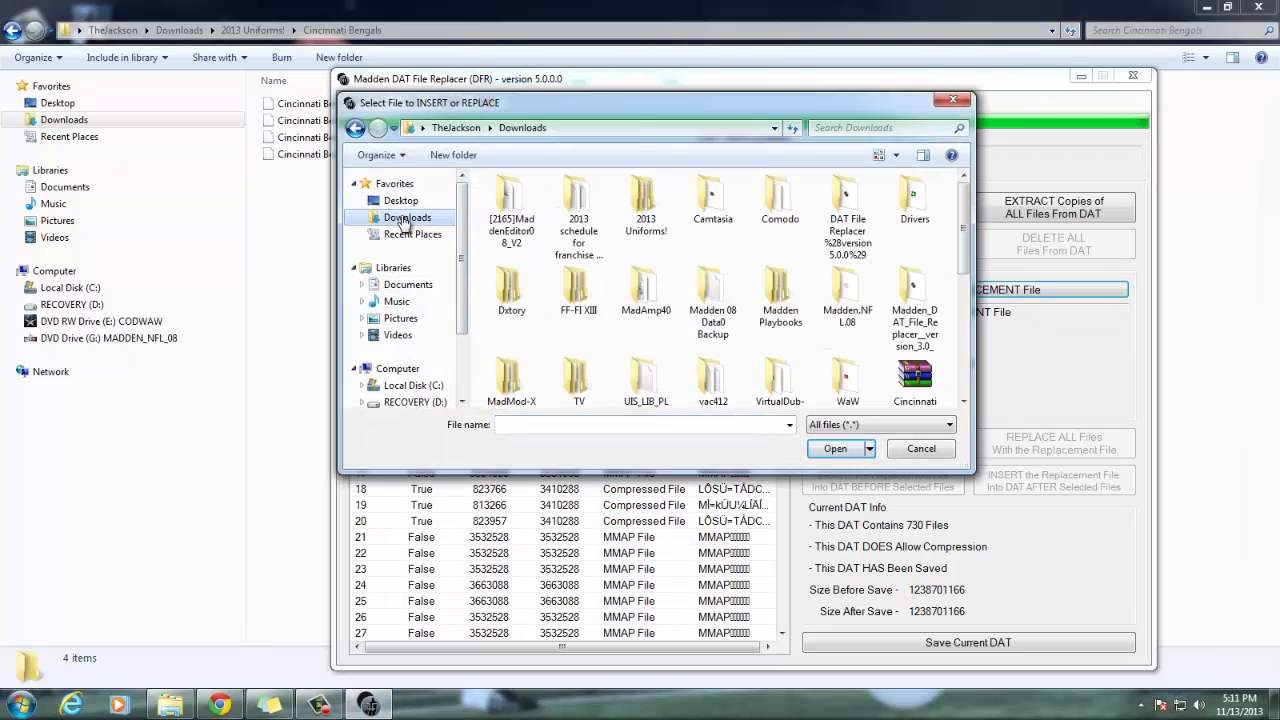
{"action": "double_click", "coordinate": [656, 218]}
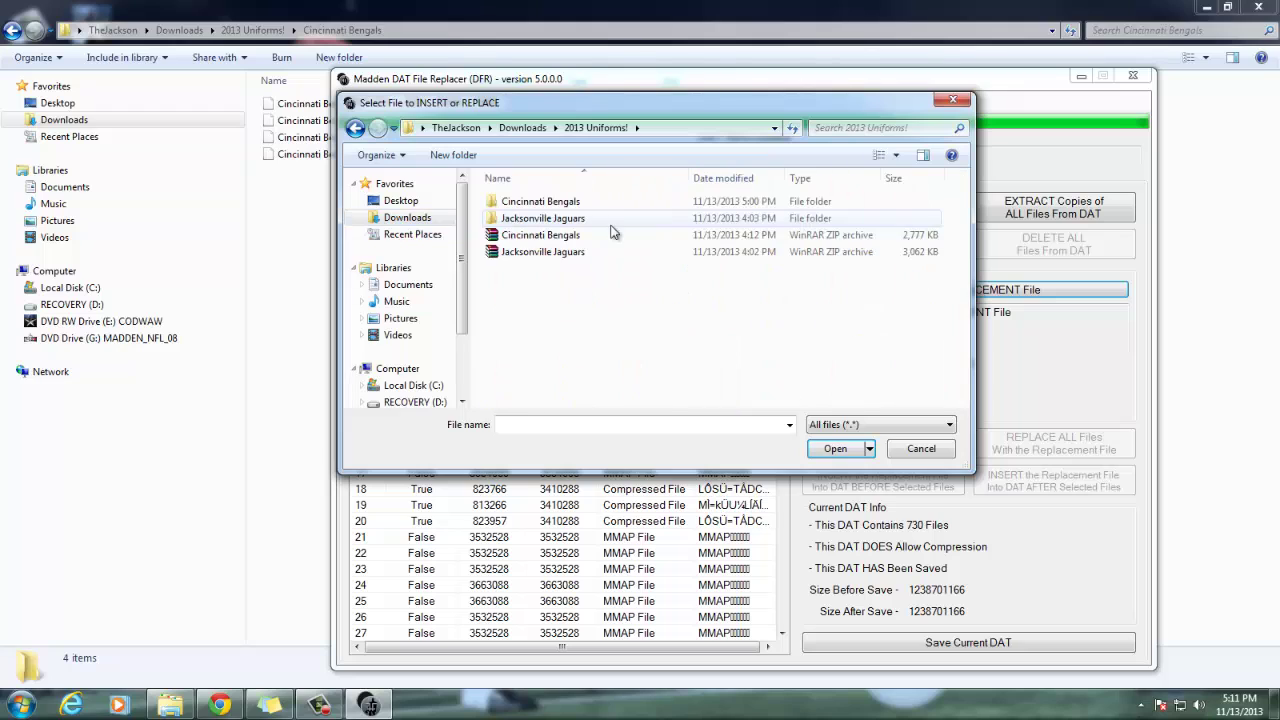
{"action": "double_click", "coordinate": [620, 203]}
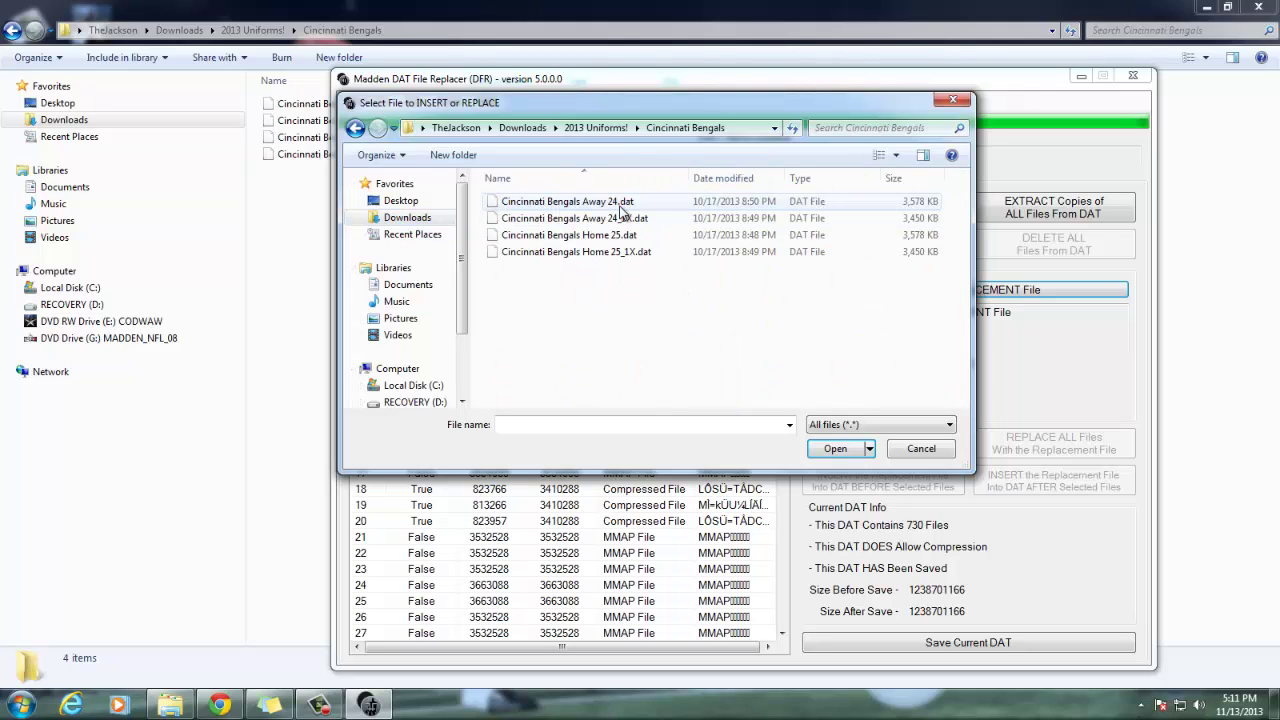
{"action": "left_click", "coordinate": [640, 218]}
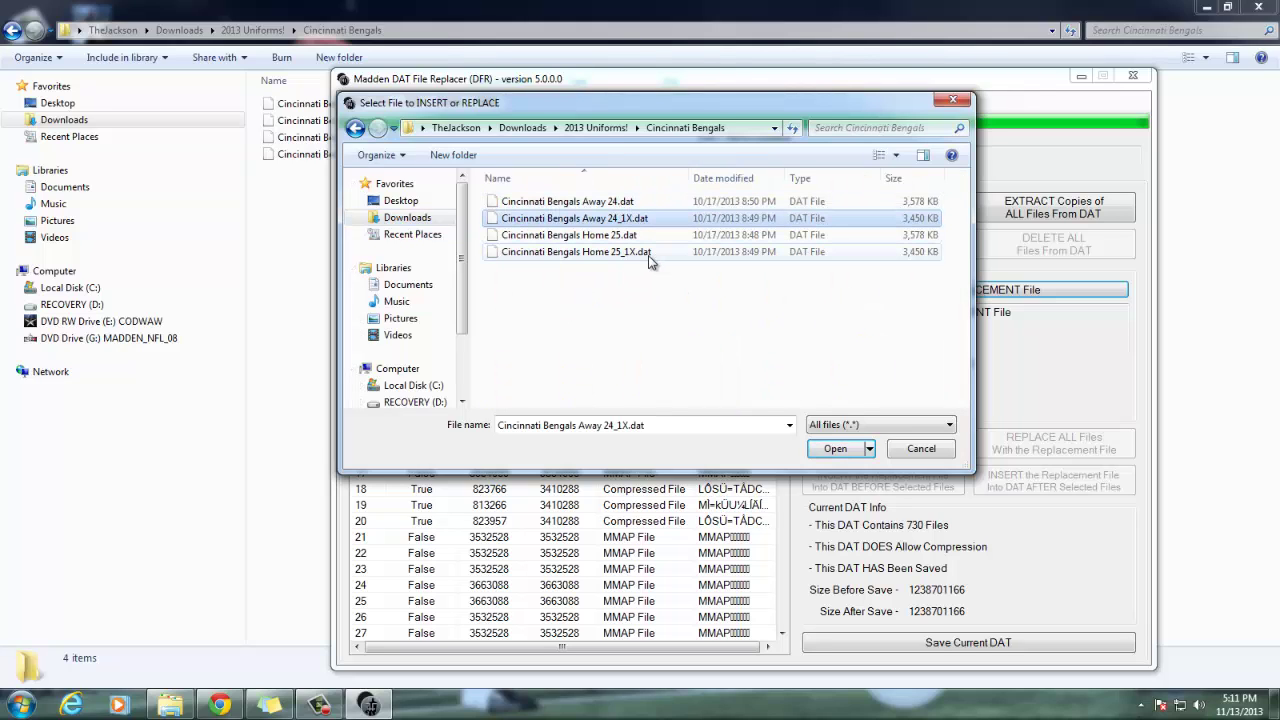
{"action": "left_click", "coordinate": [648, 255]}
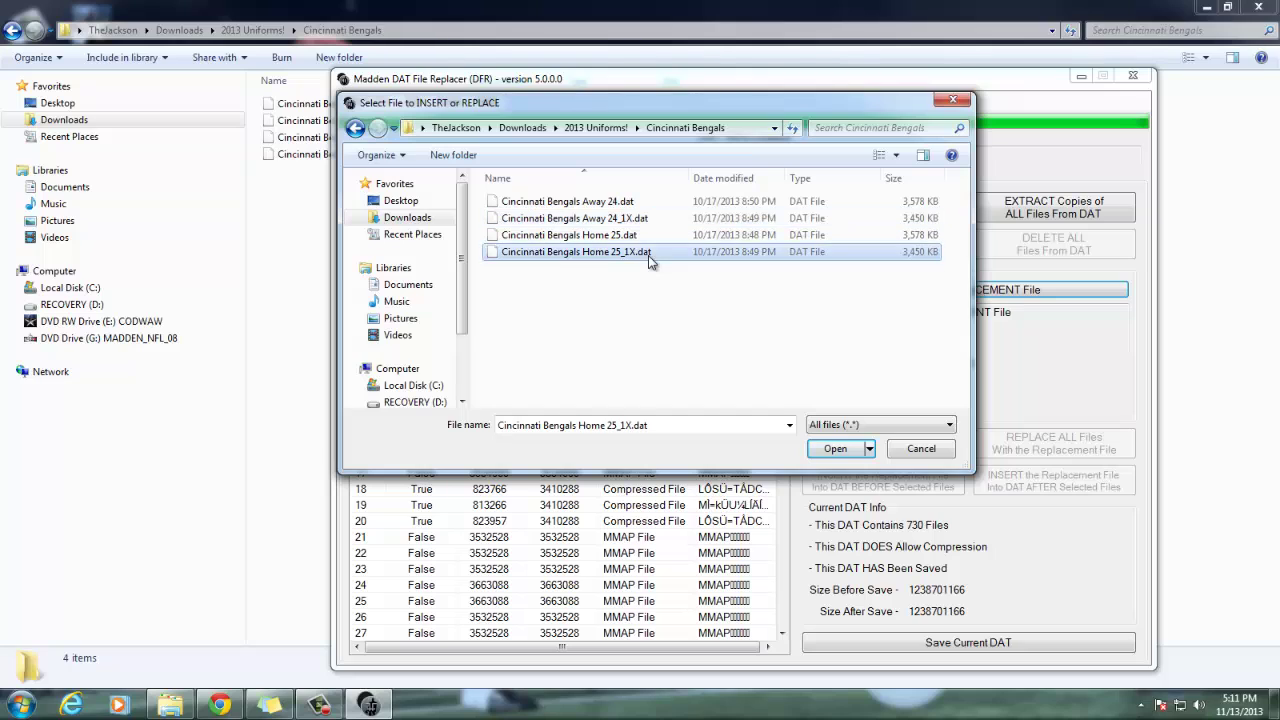
{"action": "left_click", "coordinate": [617, 203]}
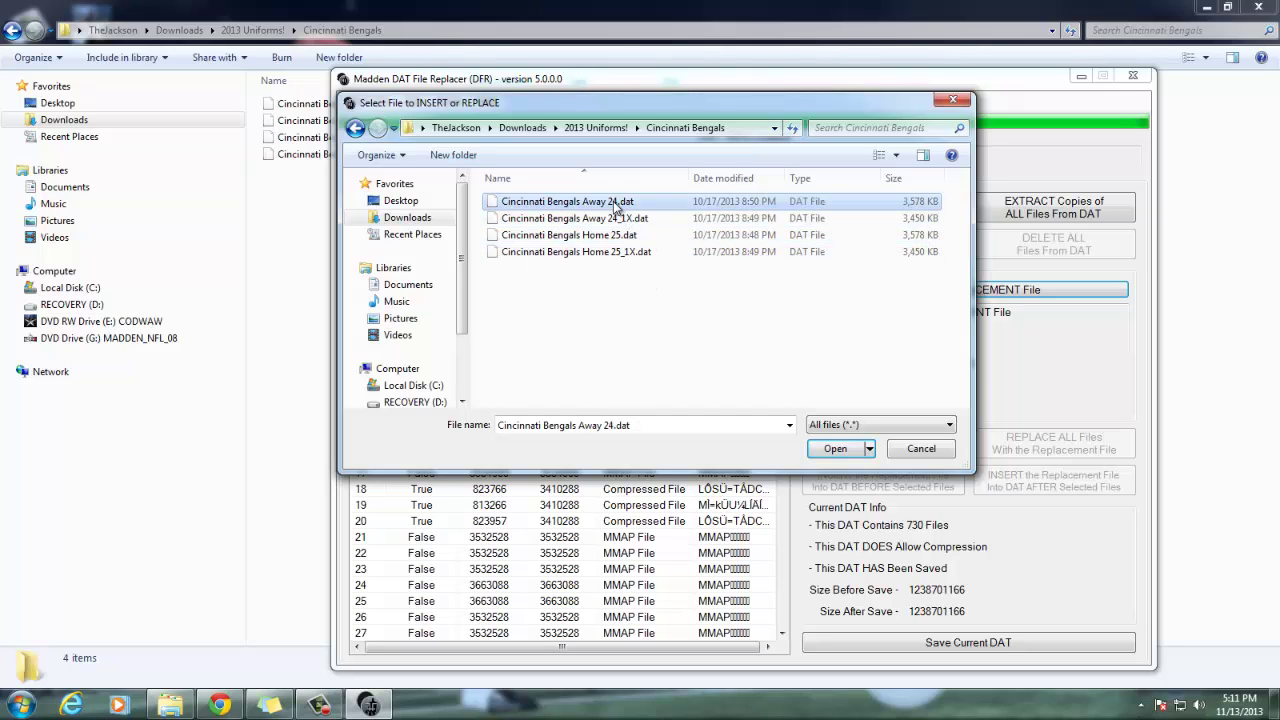
{"action": "left_click", "coordinate": [625, 237]}
{"action": "left_click", "coordinate": [617, 204]}
{"action": "left_click", "coordinate": [625, 237]}
{"action": "left_click", "coordinate": [617, 204]}
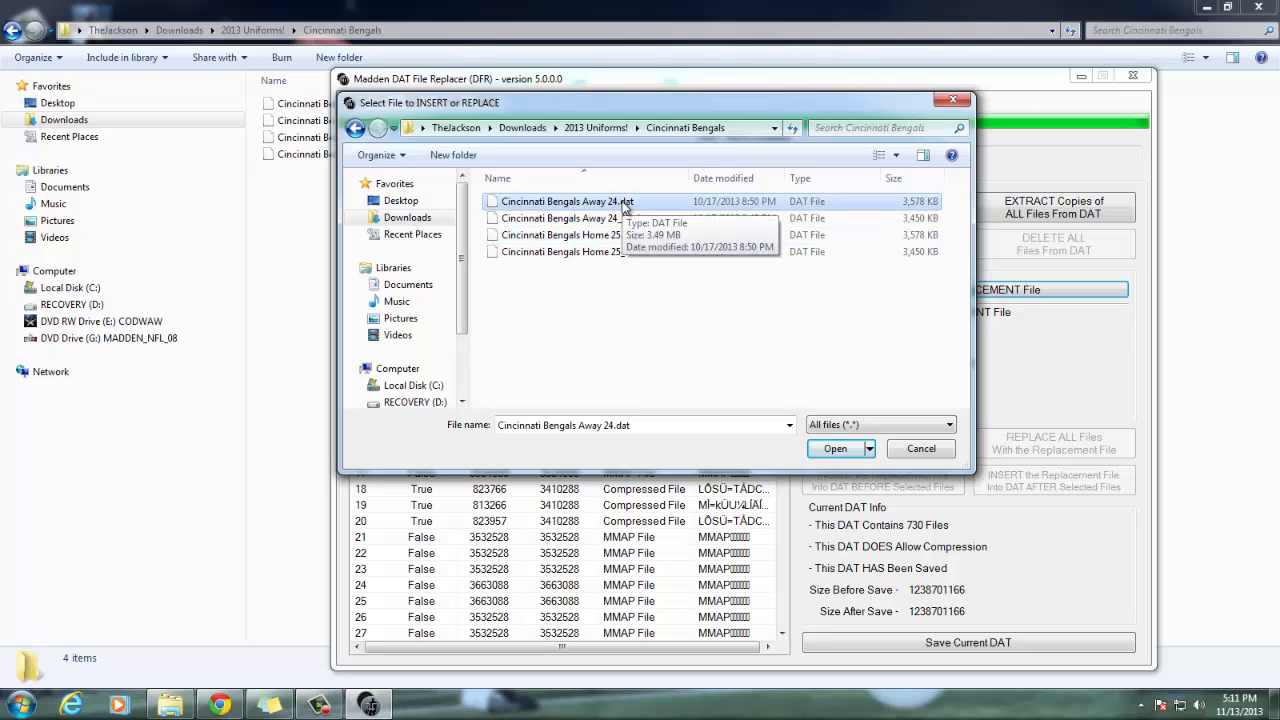
{"action": "double_click", "coordinate": [625, 204]}
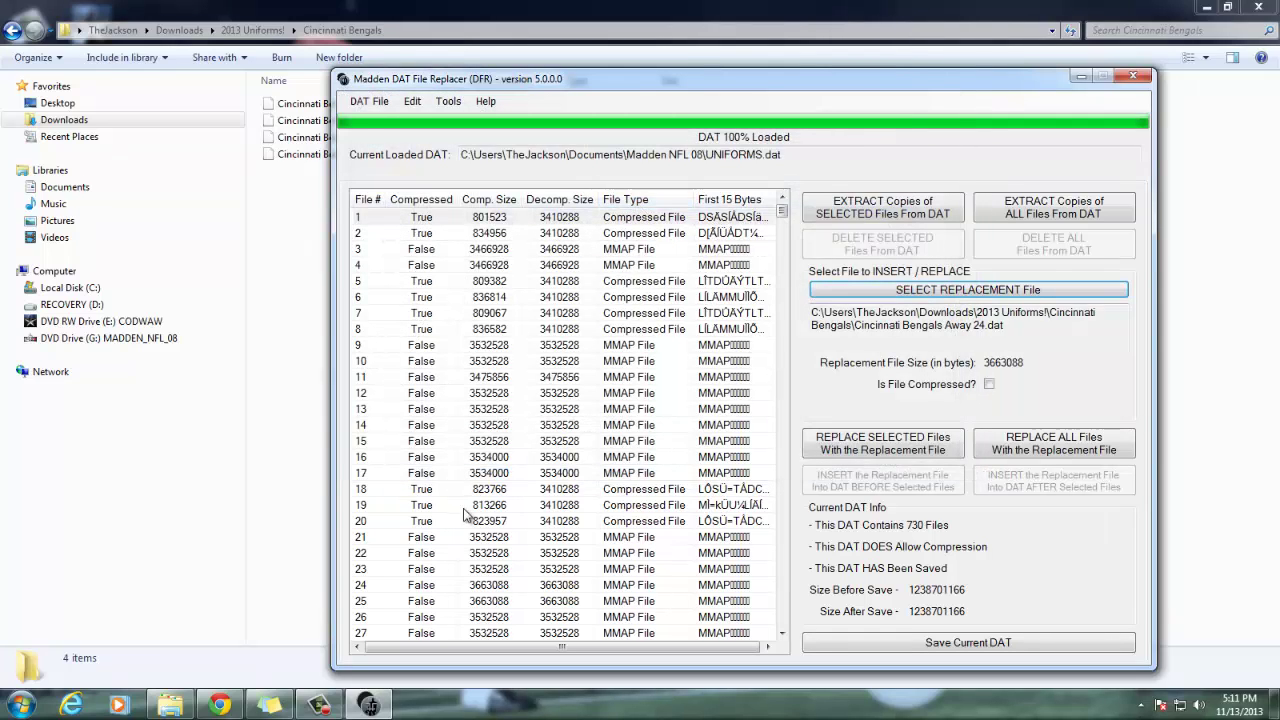
Replace entry 24 in UNIFORMS.dat with Cincinnati Bengals Away 24.dat
{"action": "left_click_drag", "start_coordinate": [944, 326], "coordinate": [983, 327]}
{"action": "left_click", "coordinate": [982, 327]}
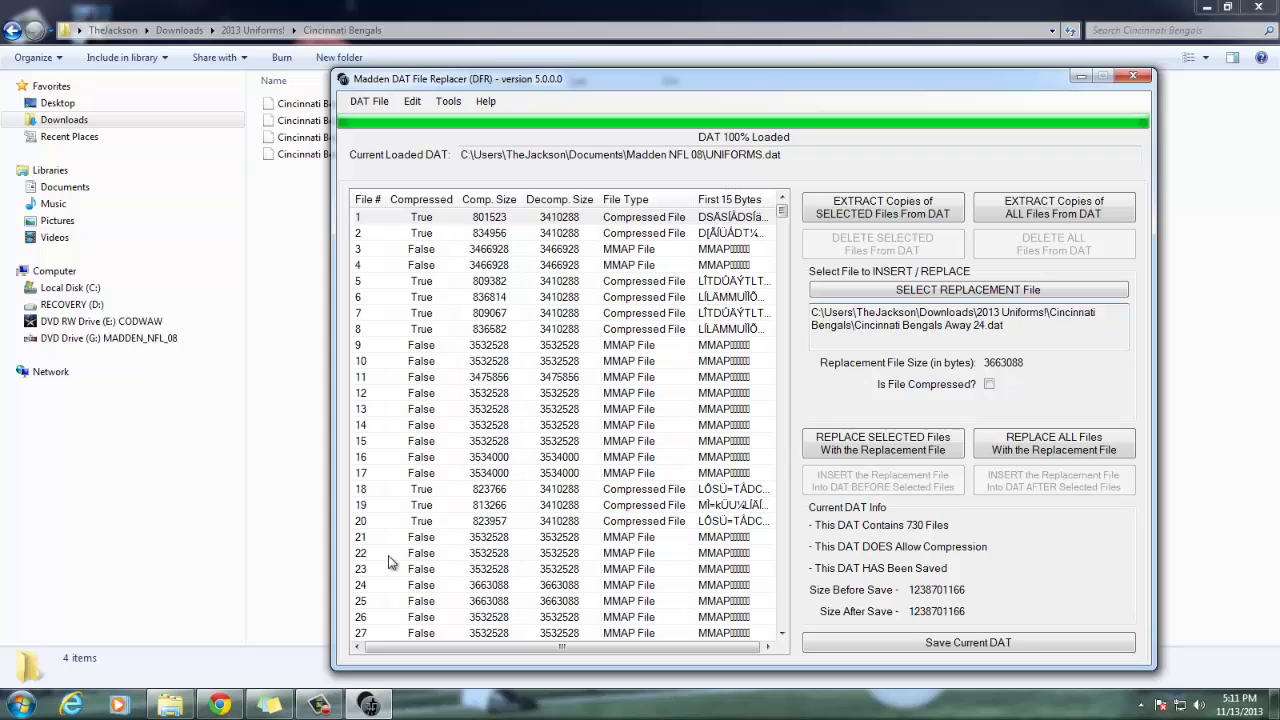
{"action": "left_click", "coordinate": [376, 586]}
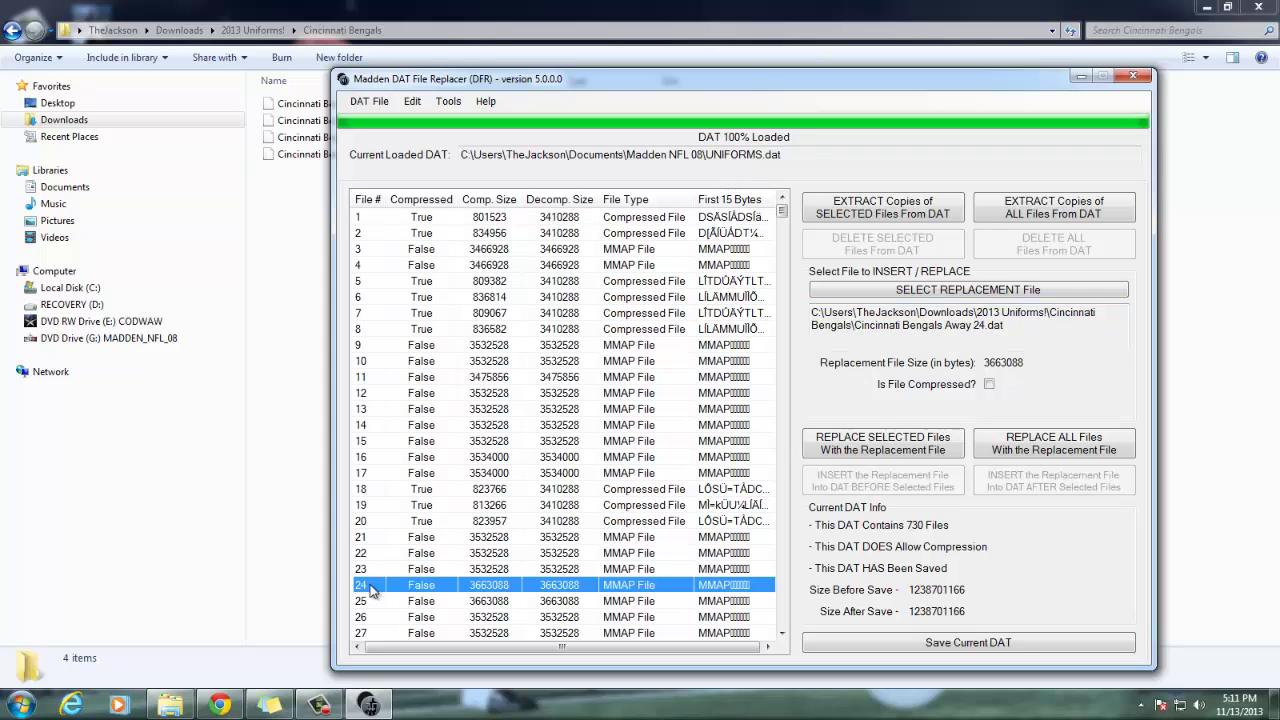
{"action": "left_click", "coordinate": [918, 454]}
Load Cincinnati Bengals Home 25.dat, replace entry 25 with it, and save UNIFORMS.dat
{"action": "left_click", "coordinate": [942, 292]}
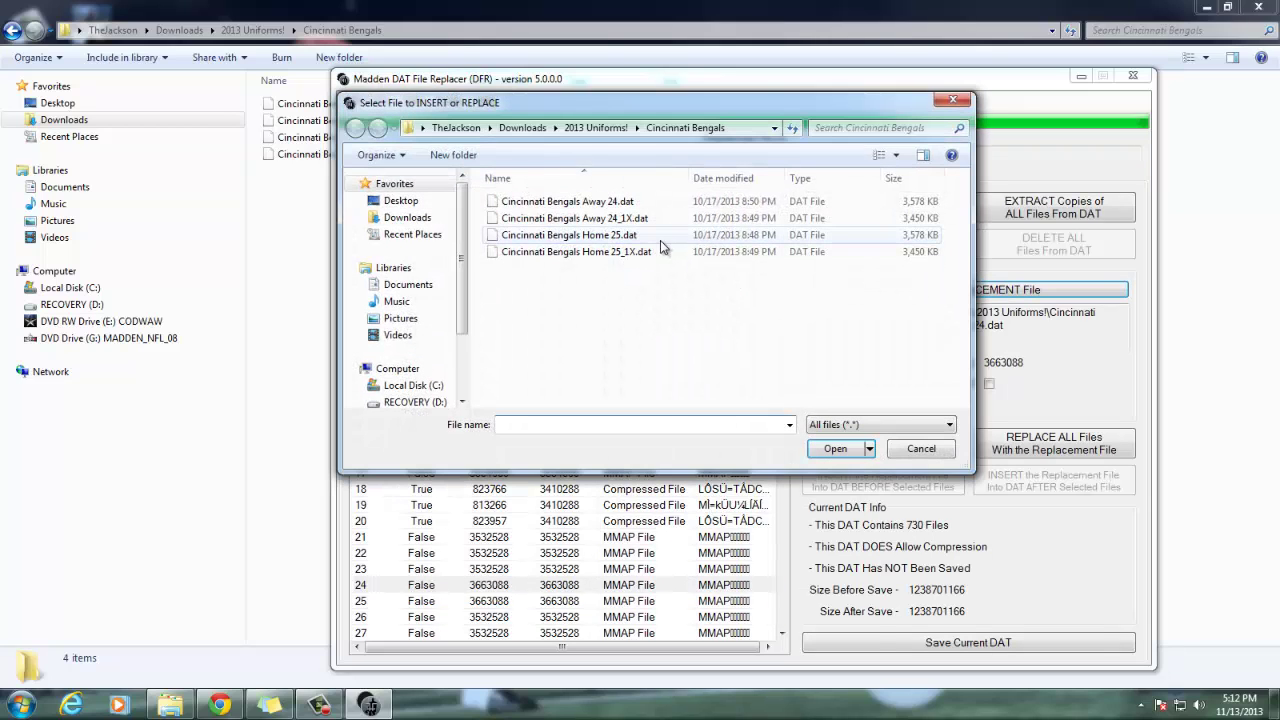
{"action": "left_click", "coordinate": [618, 238]}
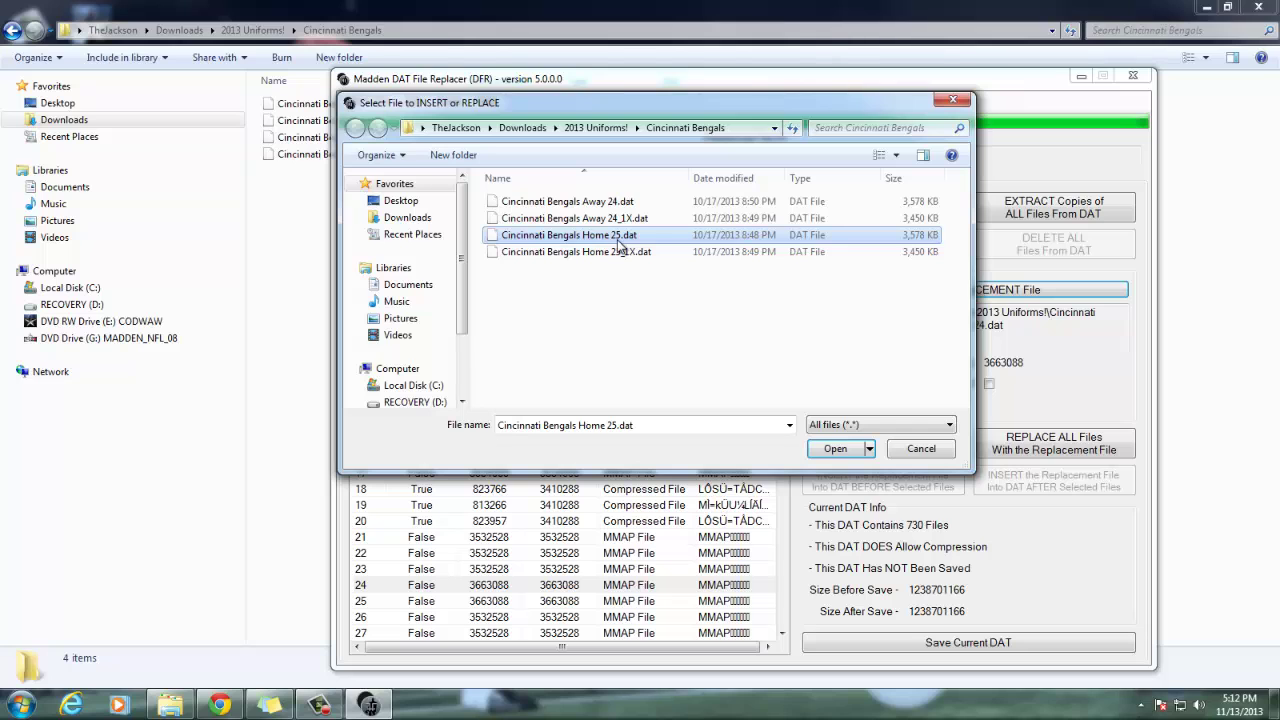
{"action": "double_click", "coordinate": [620, 247]}
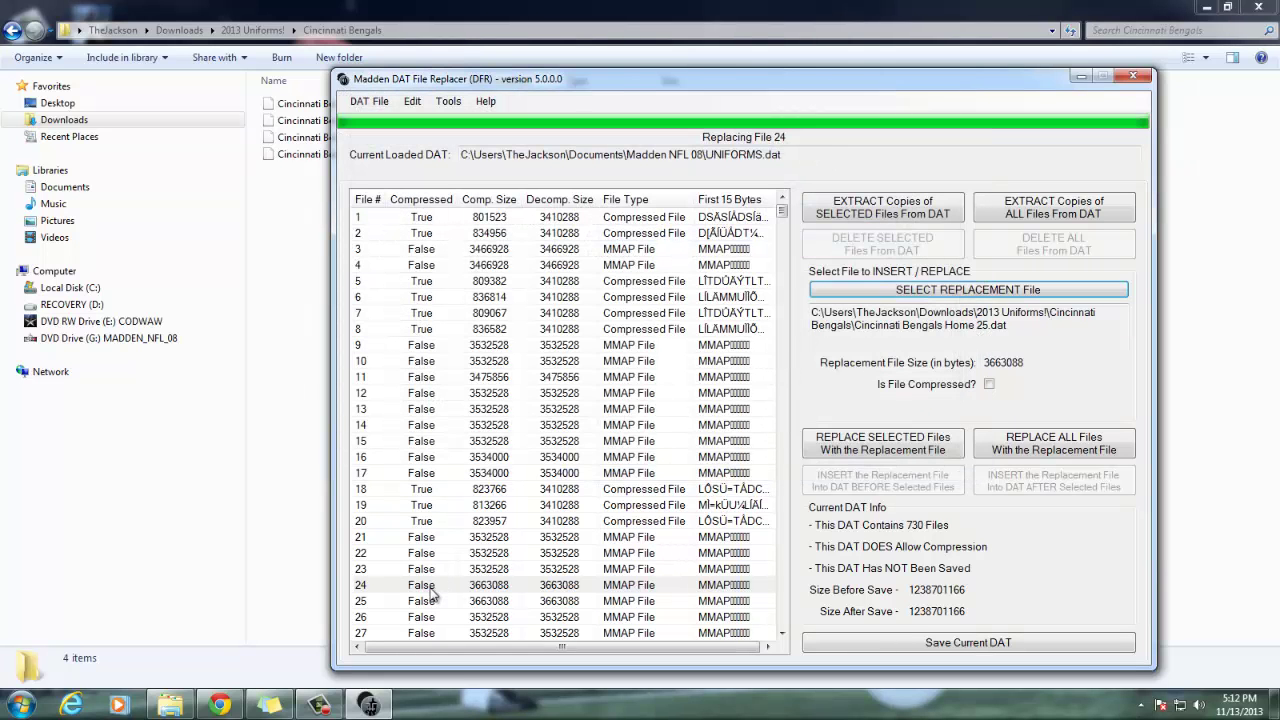
{"action": "left_click", "coordinate": [371, 602]}
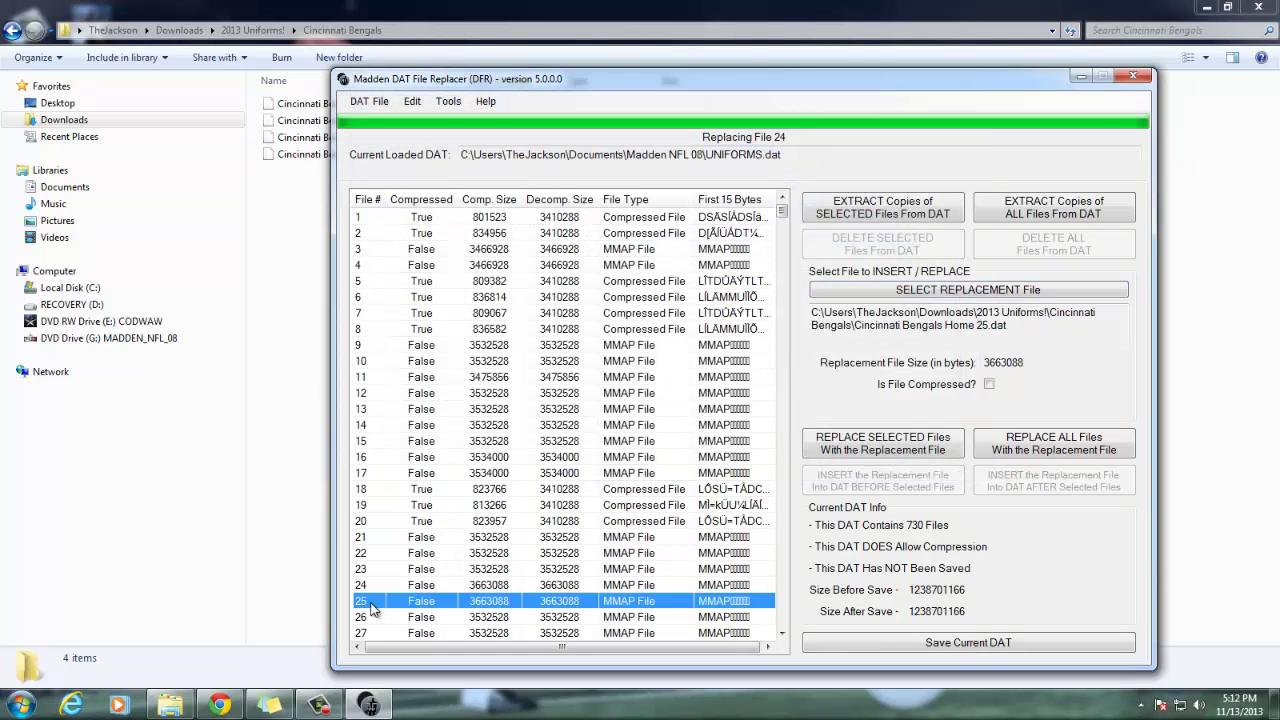
{"action": "left_click", "coordinate": [880, 450]}
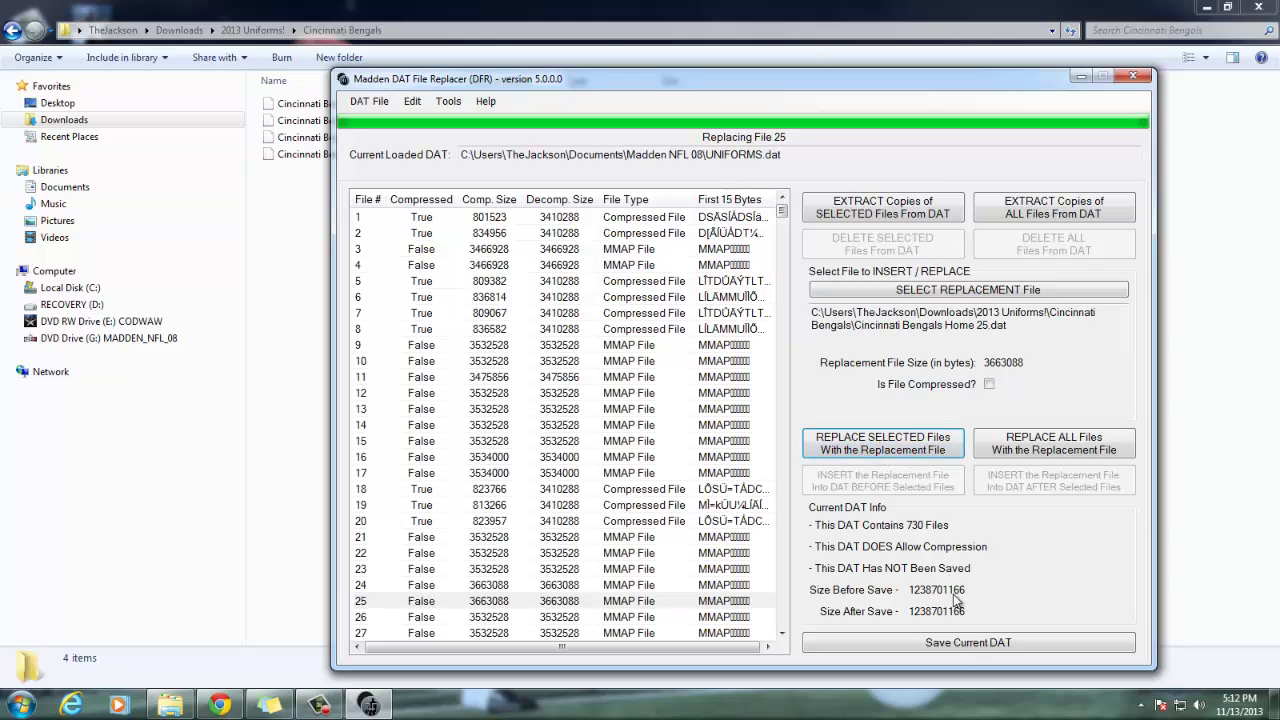
{"action": "left_click", "coordinate": [958, 645]}
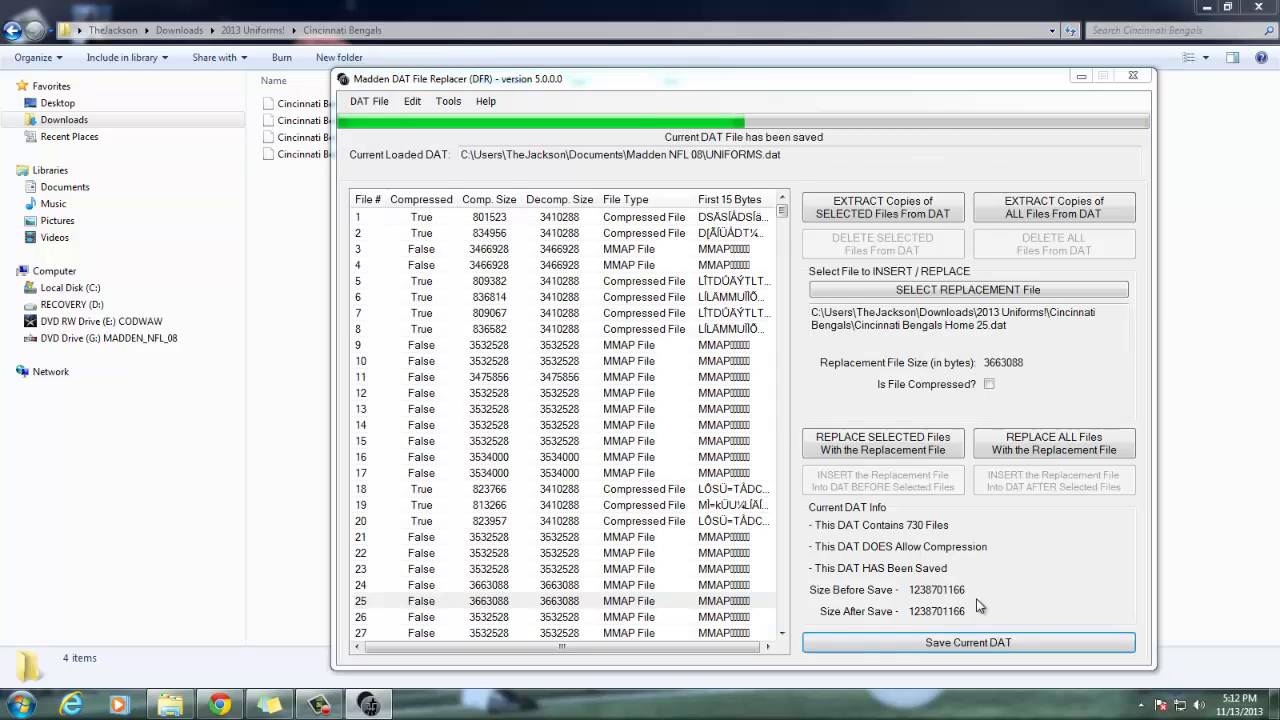
Acknowledge the UNIFORMS.dat saved message and close the DAT File Replacer
{"action": "left_click", "coordinate": [766, 400]}
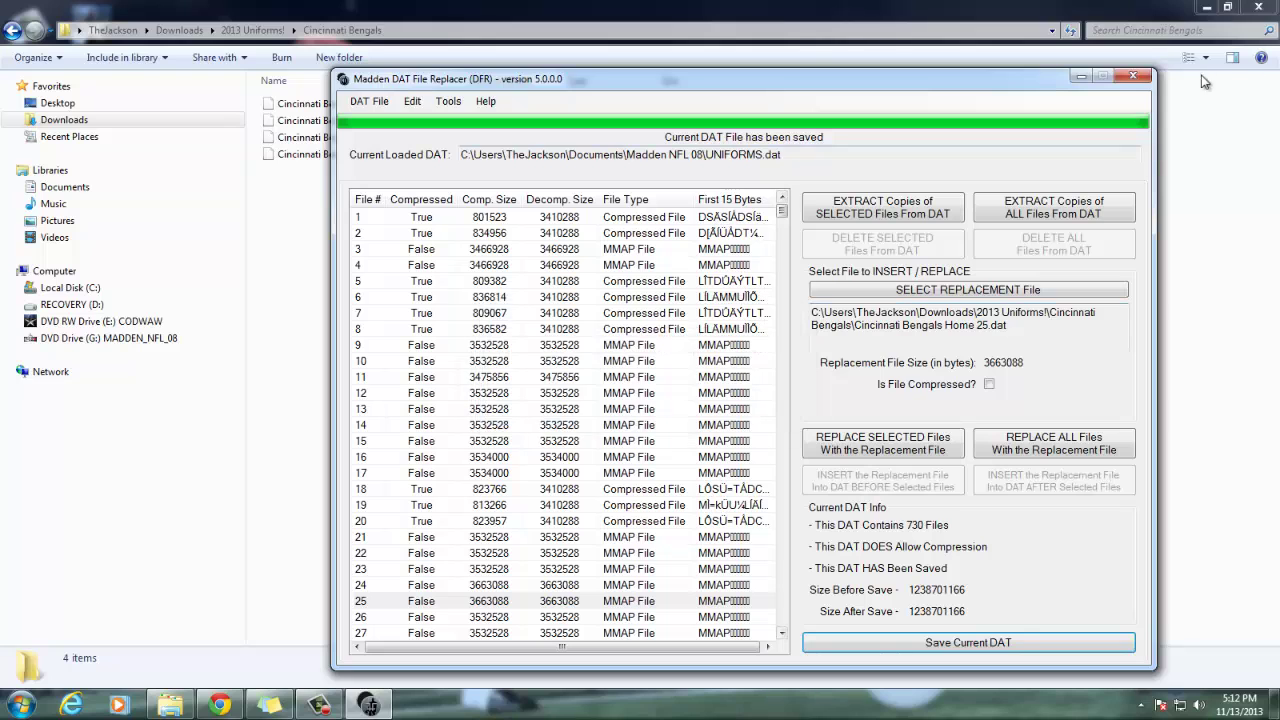
{"action": "left_click", "coordinate": [1125, 77]}
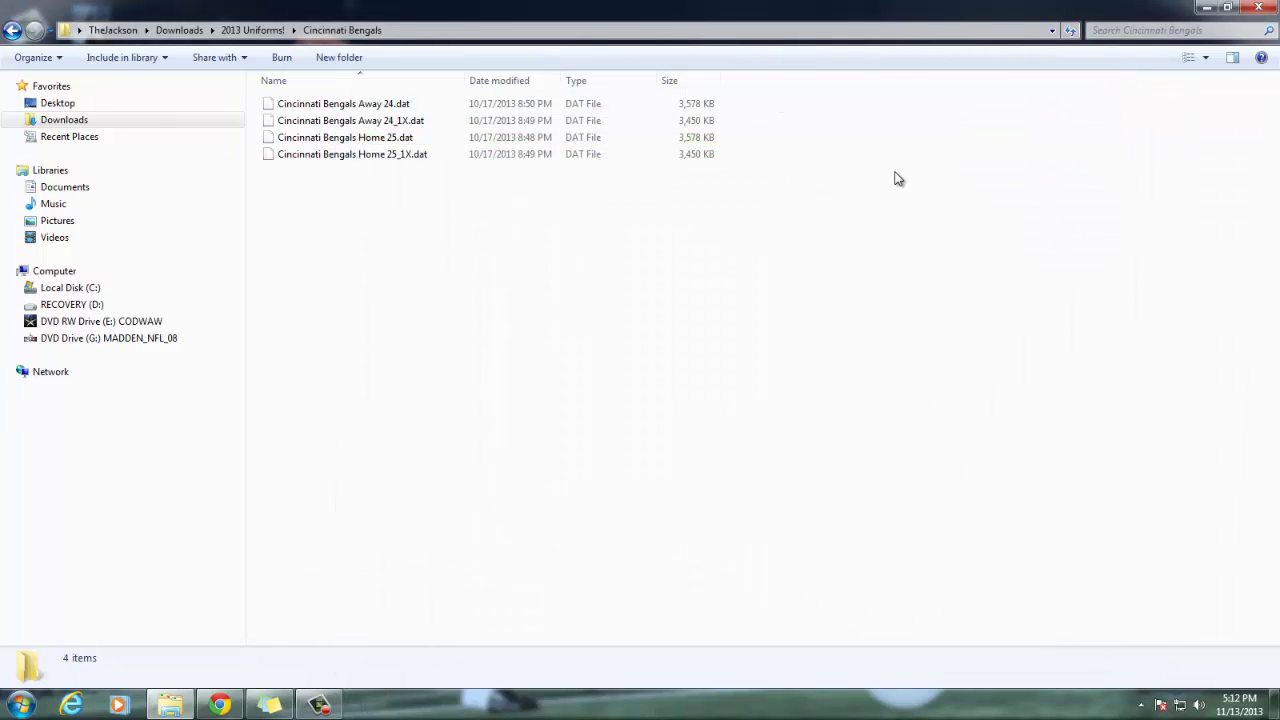
Close the Cincinnati Bengals Explorer window to reveal the Madden desktop
{"action": "left_click", "coordinate": [1258, 8]}
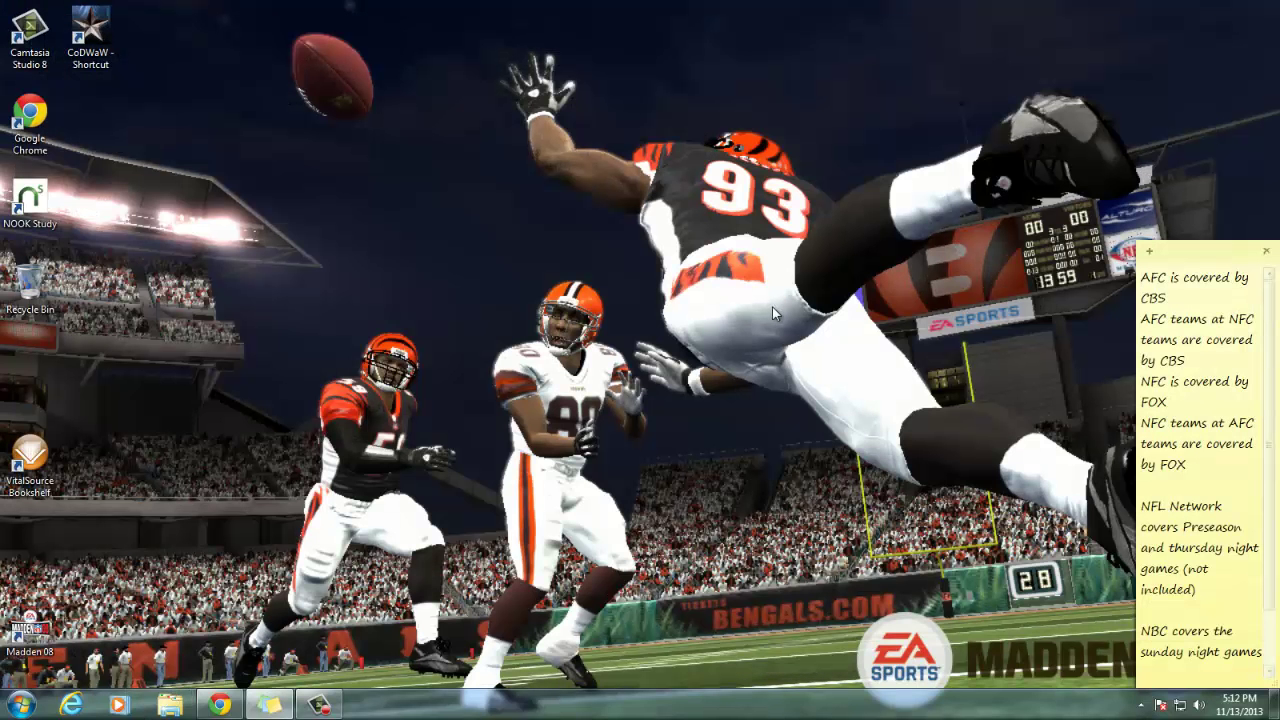
{"action": "left_click_drag", "start_coordinate": [524, 240], "coordinate": [250, 52]}
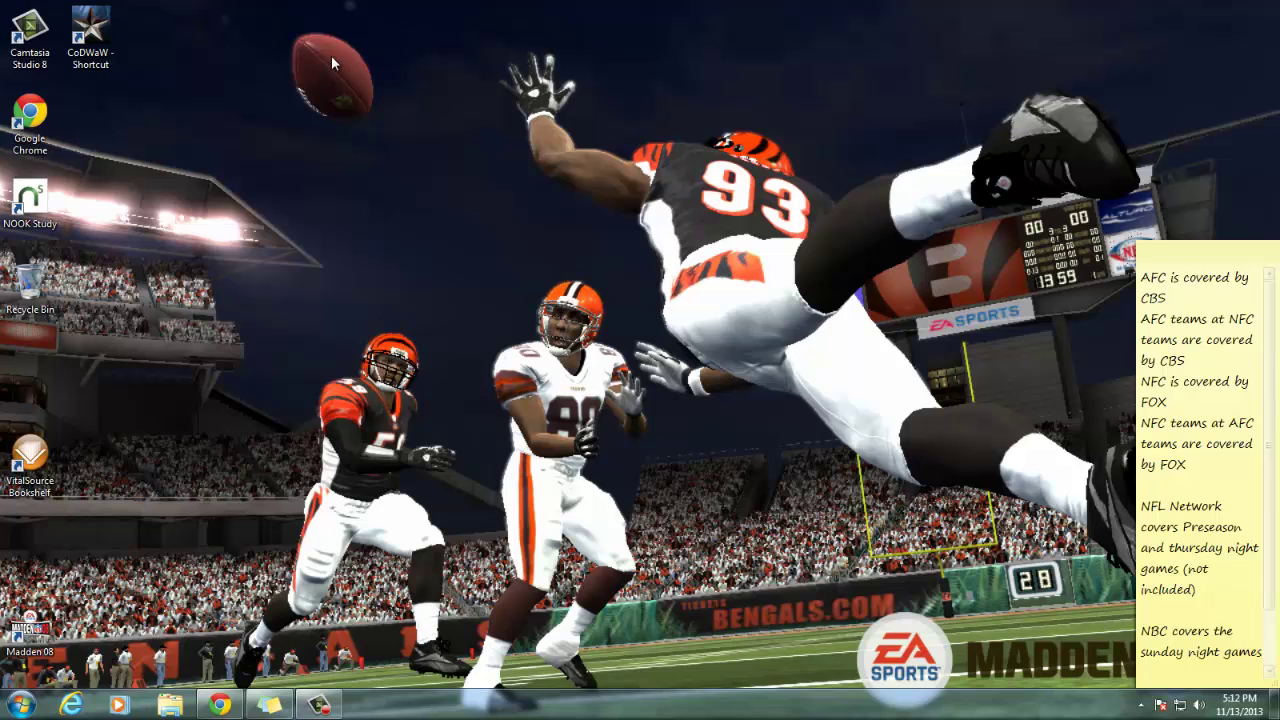